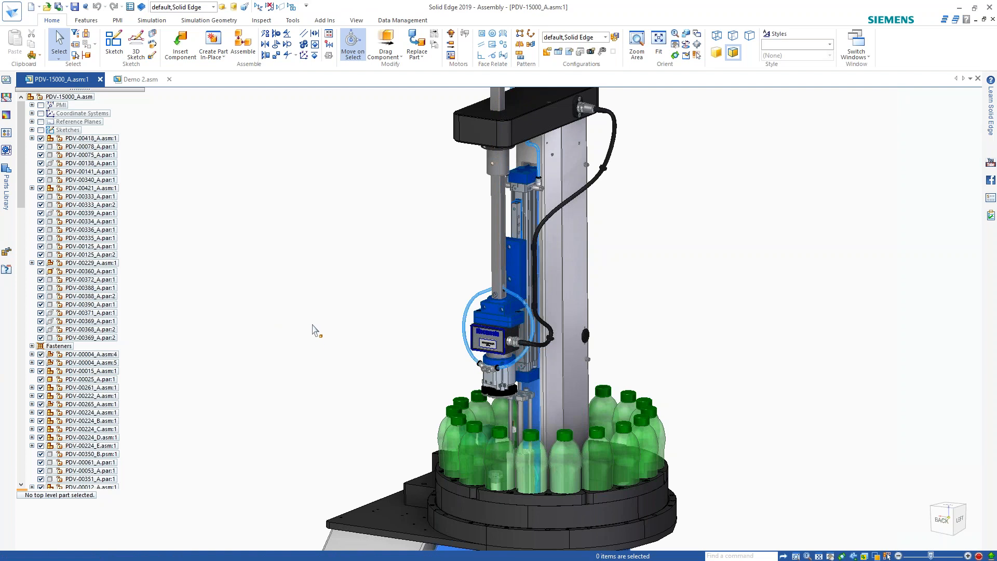
Open the PDV-00229_A.asm sensor subassembly from the PDV-15000_A assembly in its own window.
middle_drag(312, 325, 312, 327)
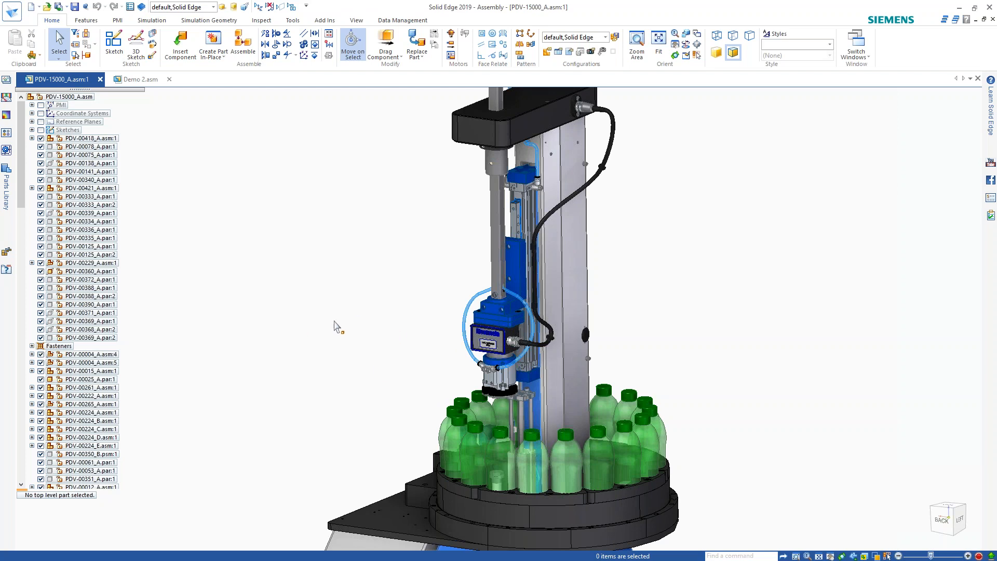
middle_drag(389, 383, 538, 379)
scroll(572, 356, up, 2)
middle_drag(462, 358, 540, 353)
scroll(519, 349, up, 1)
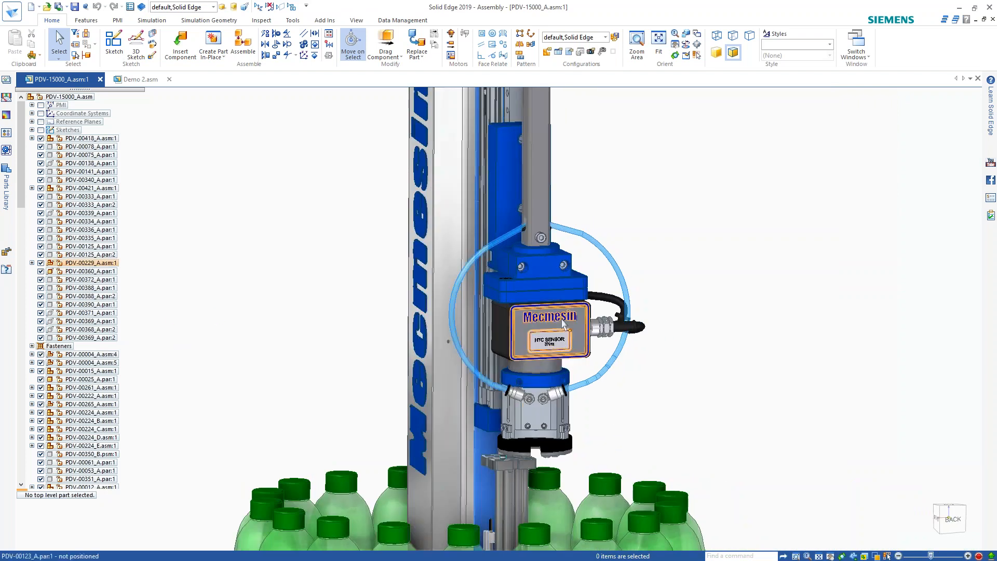
click(57, 262)
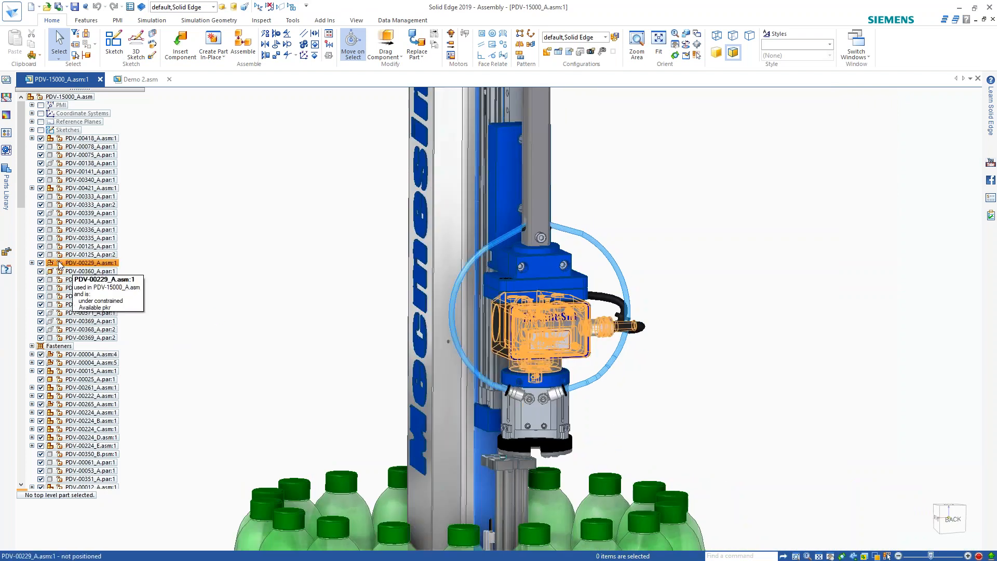
right_click(59, 263)
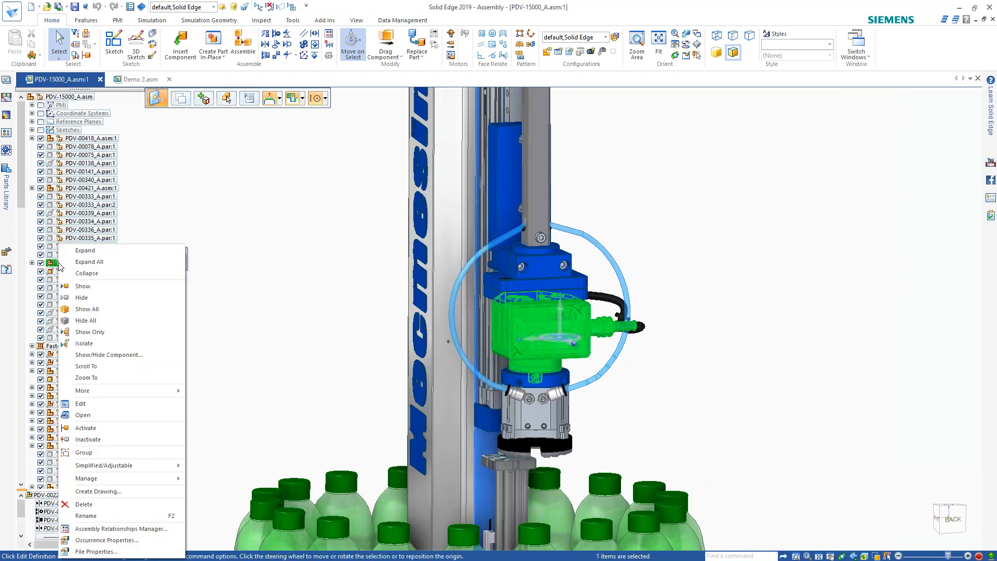
click(93, 418)
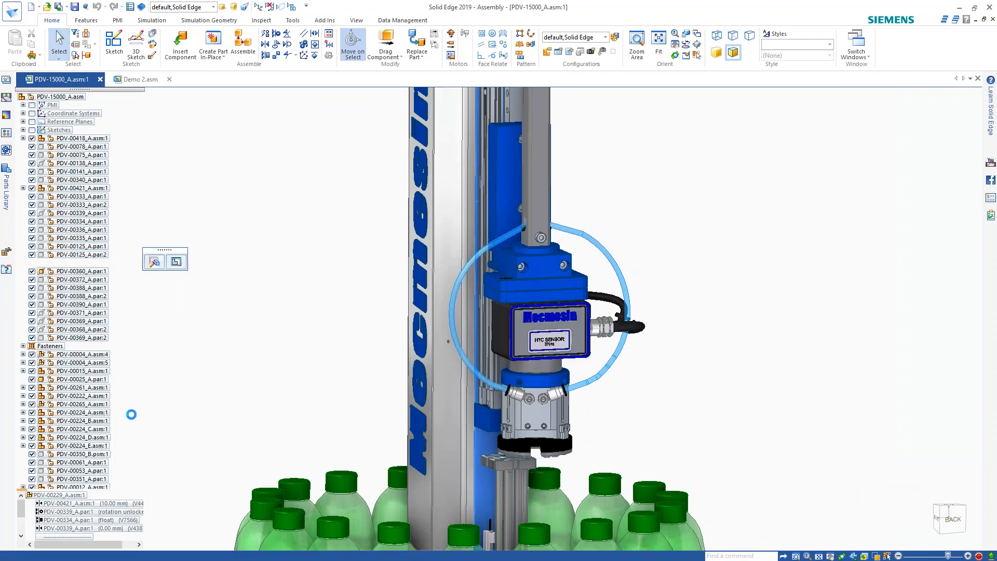
middle_drag(322, 416, 262, 249)
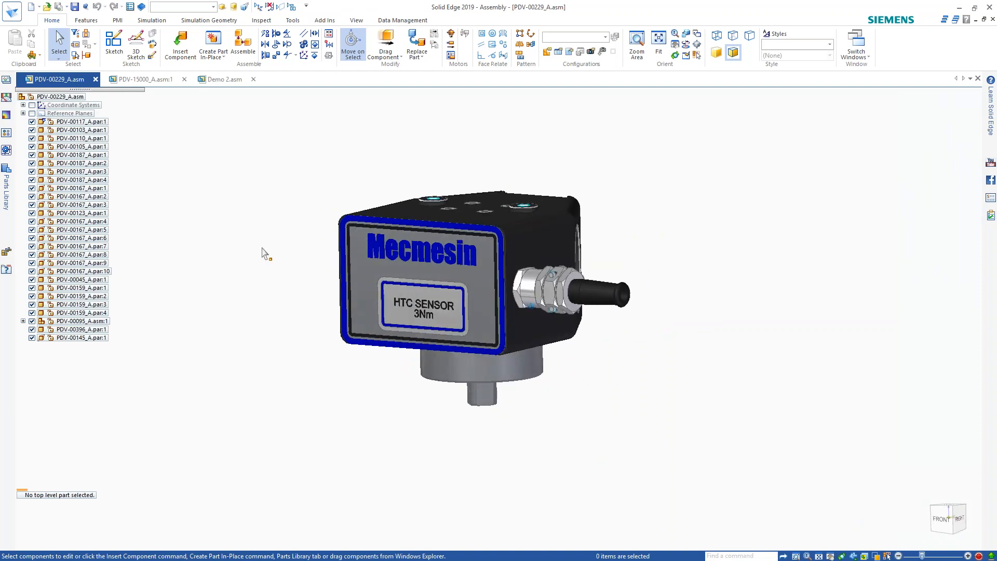
Clip the HTC sensor assembly with clipping planes set from its side face to cut through the housing.
click(356, 20)
click(35, 44)
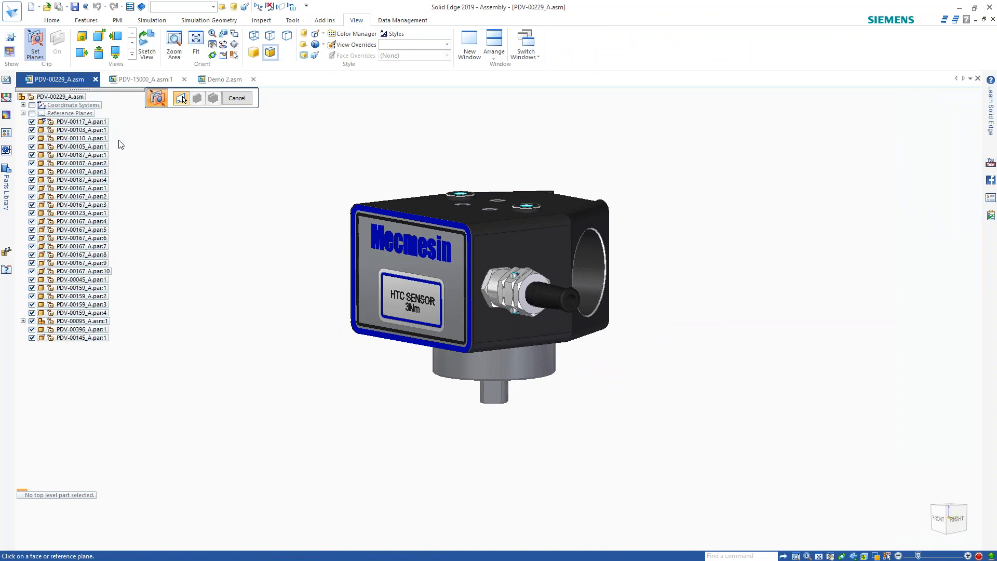
click(581, 318)
click(410, 329)
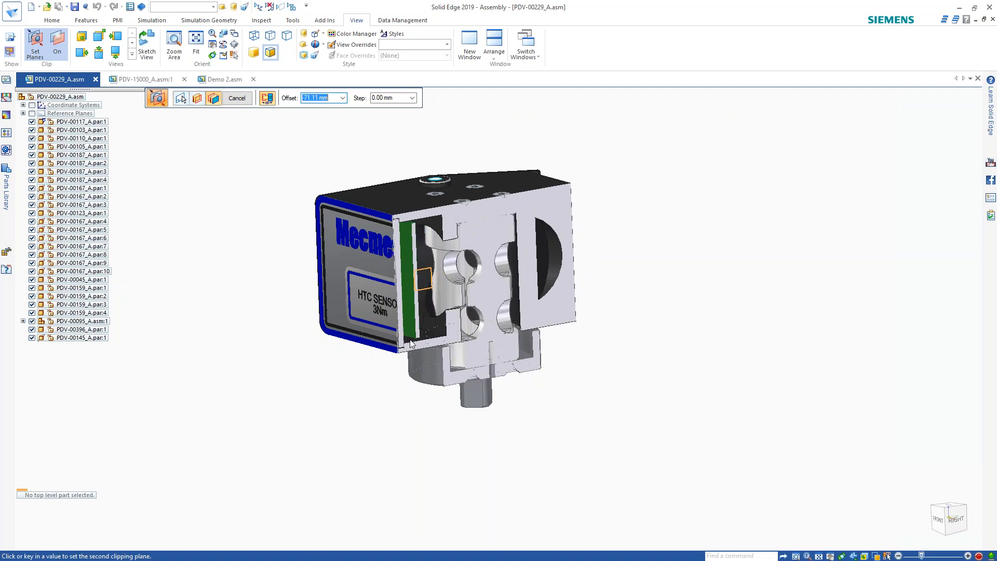
click(397, 347)
middle_drag(397, 424, 457, 287)
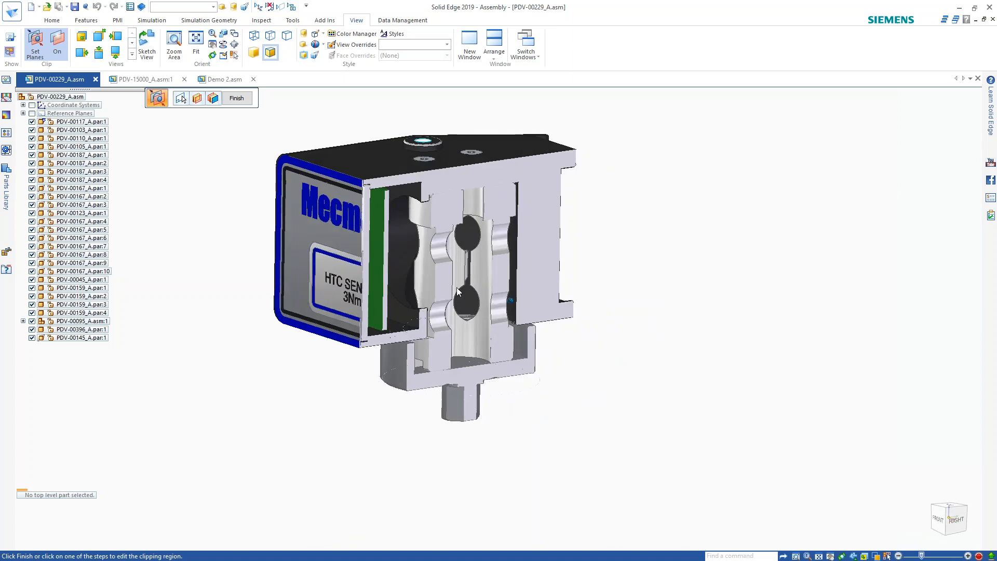
Examine the sensor's sectioned interior, finish the clipping definition and turn clipping off.
middle_drag(452, 471, 549, 235)
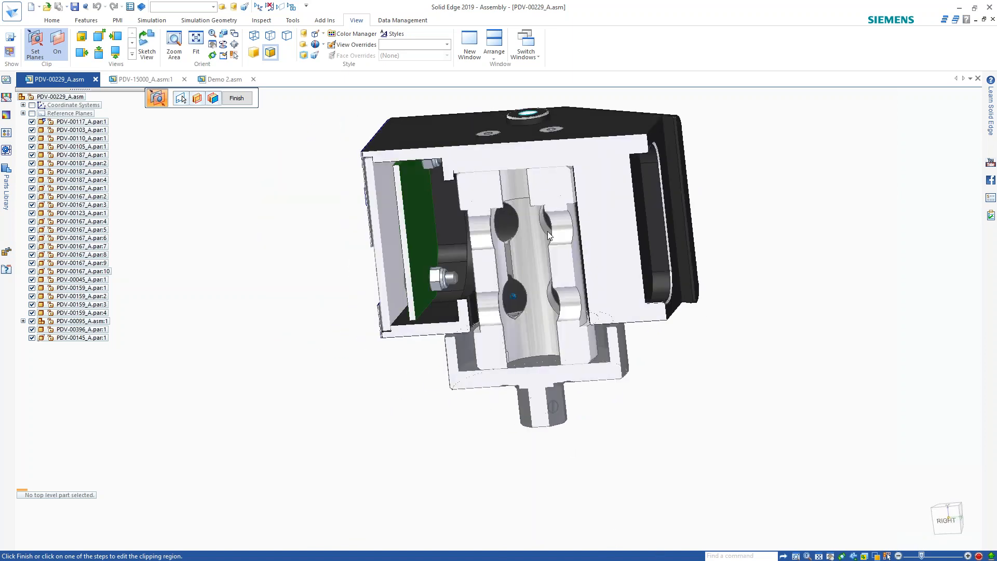
middle_drag(392, 412, 507, 412)
middle_drag(509, 299, 399, 453)
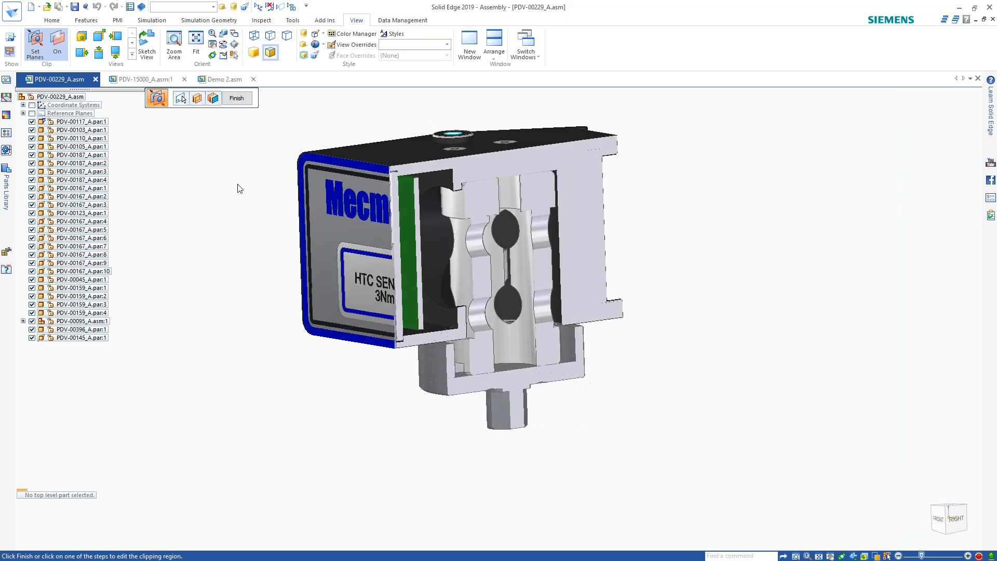
click(230, 99)
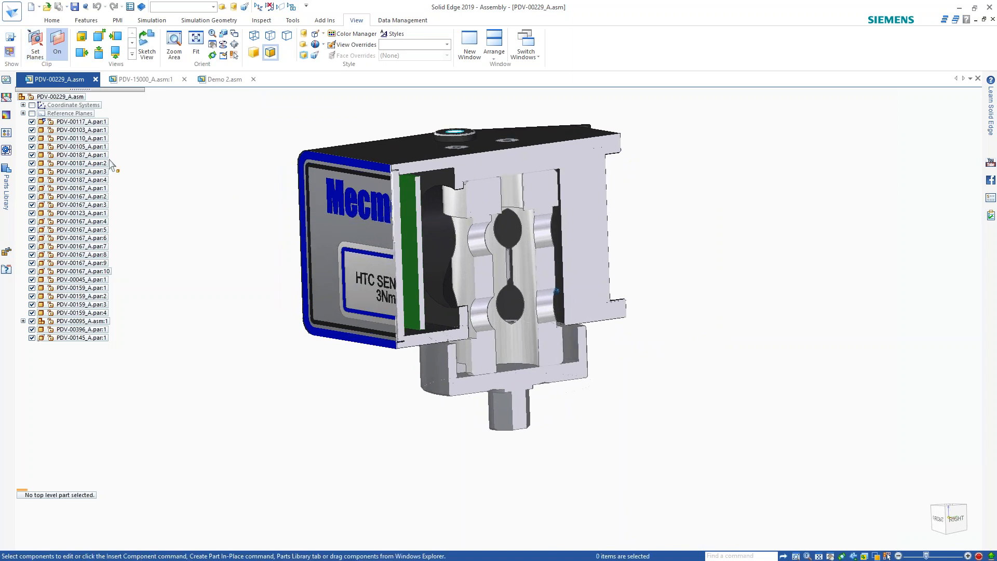
click(57, 44)
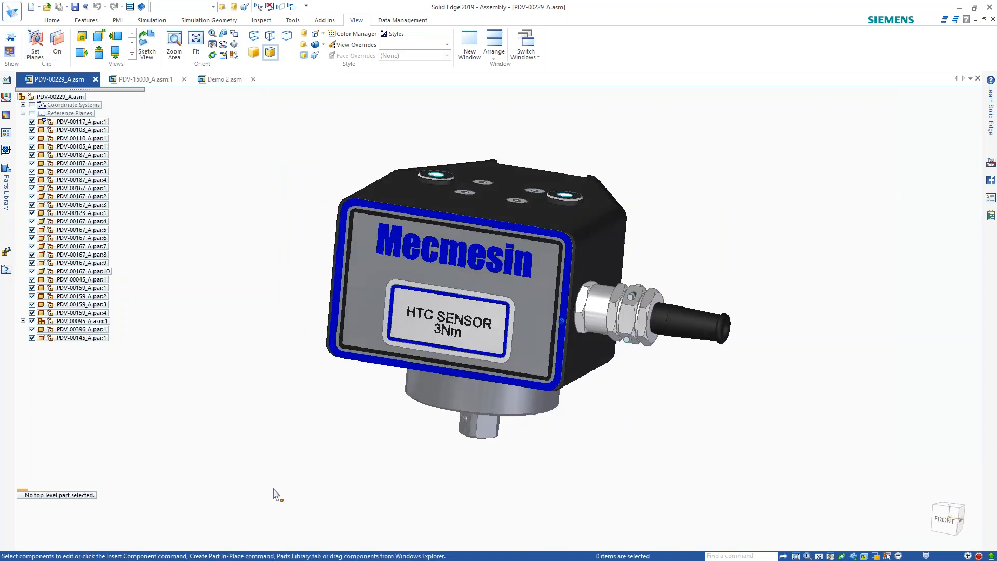
Switch the sensor assembly to Simplify mode and enter the simplified assembly model environment.
click(292, 20)
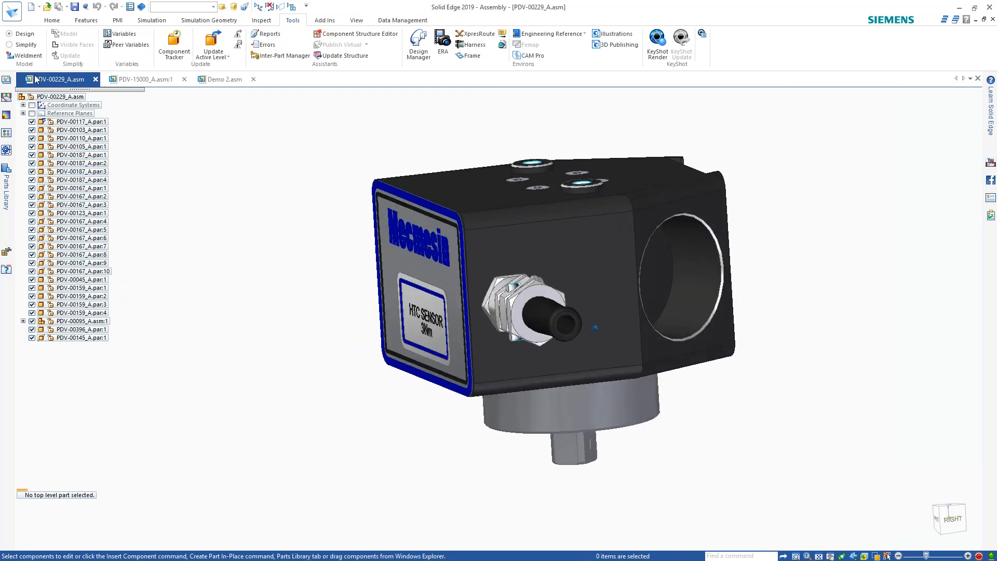
click(23, 46)
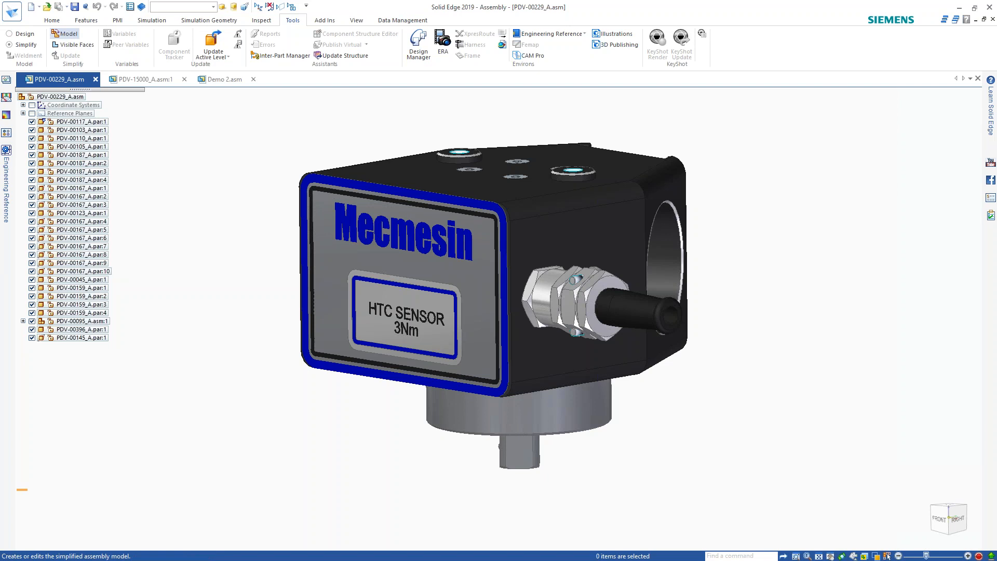
click(65, 34)
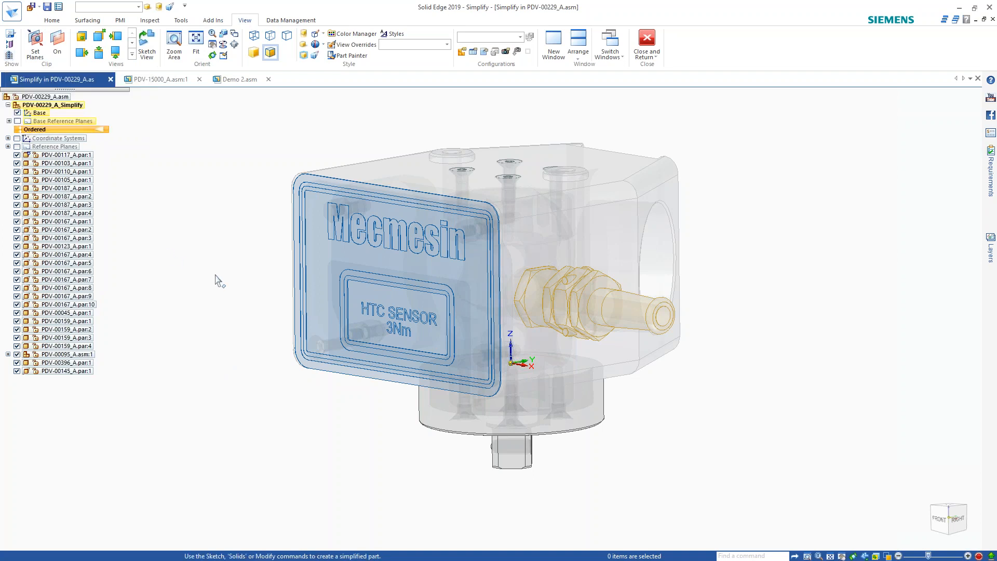
Enclose the cable gland component in an Outside Cylinder enclosure, orienting it with a coincident plane.
click(58, 21)
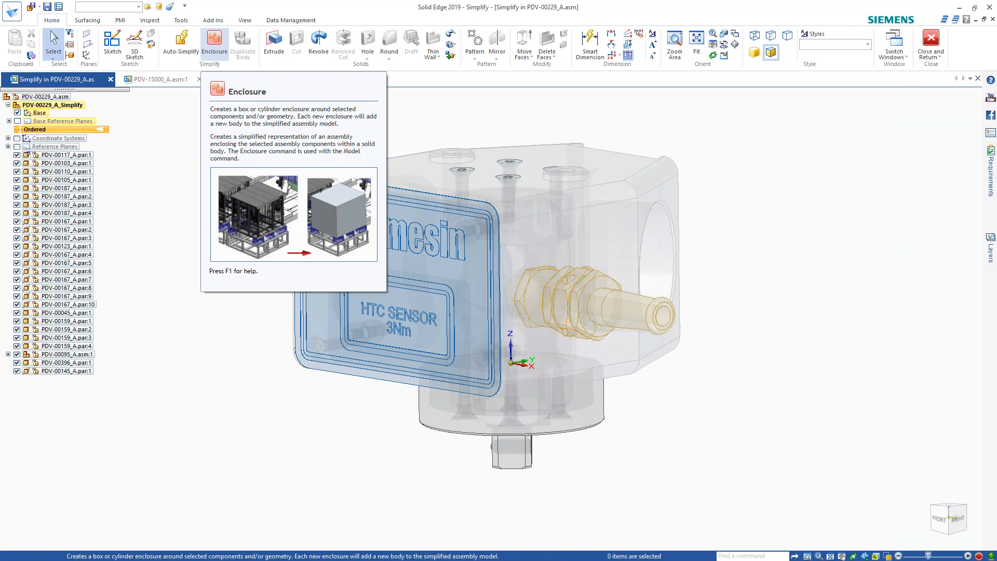
click(207, 42)
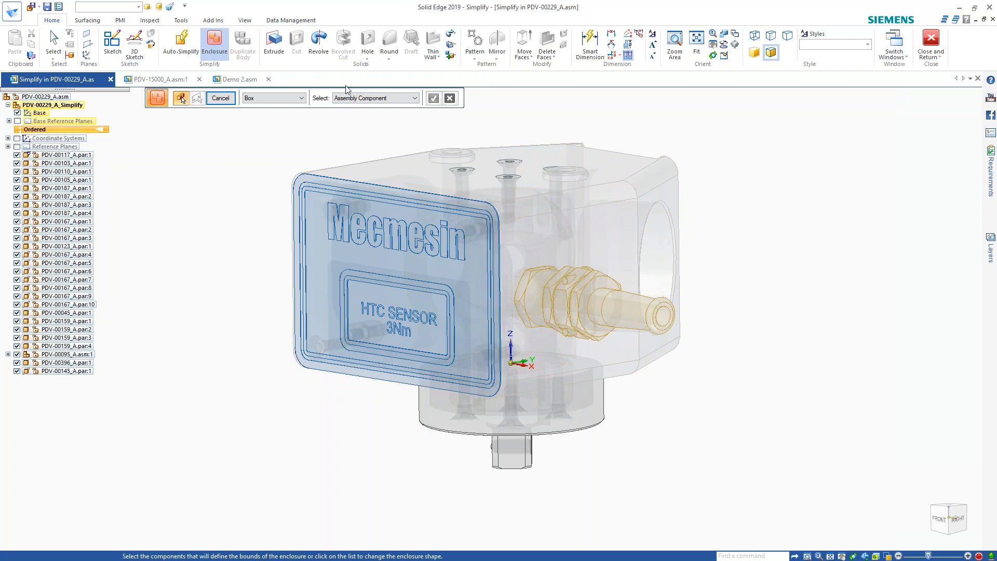
click(247, 98)
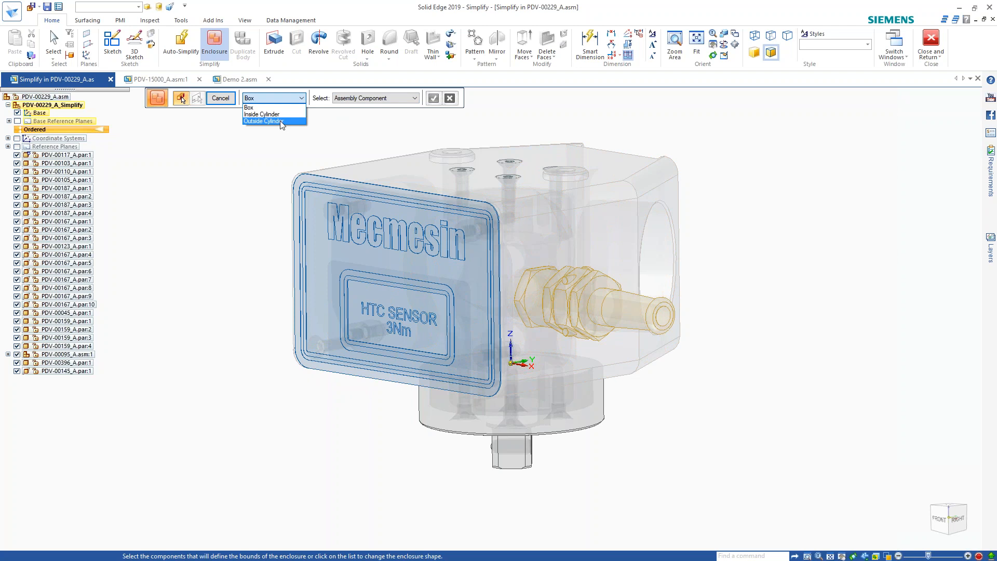
click(228, 153)
click(267, 99)
click(260, 121)
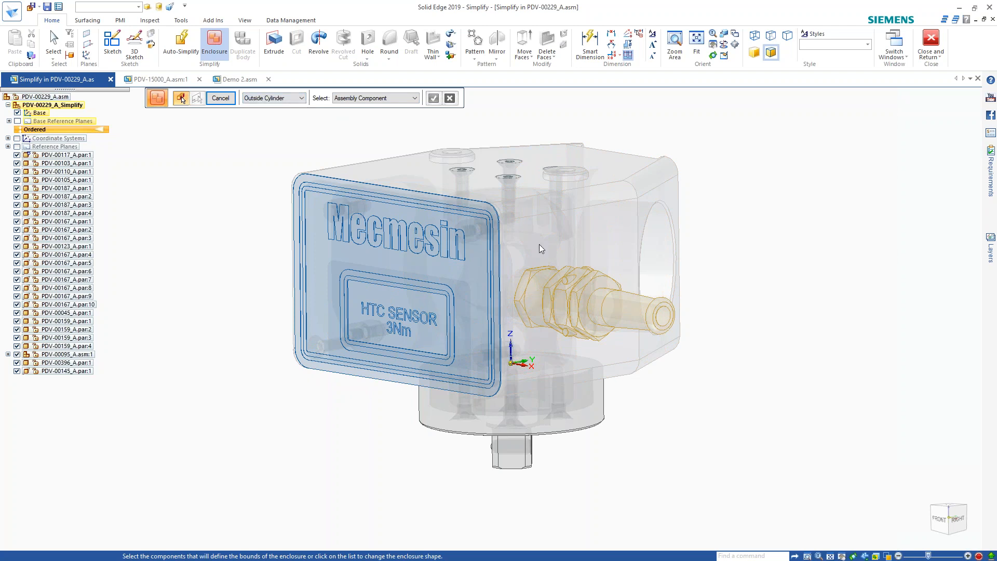
click(564, 295)
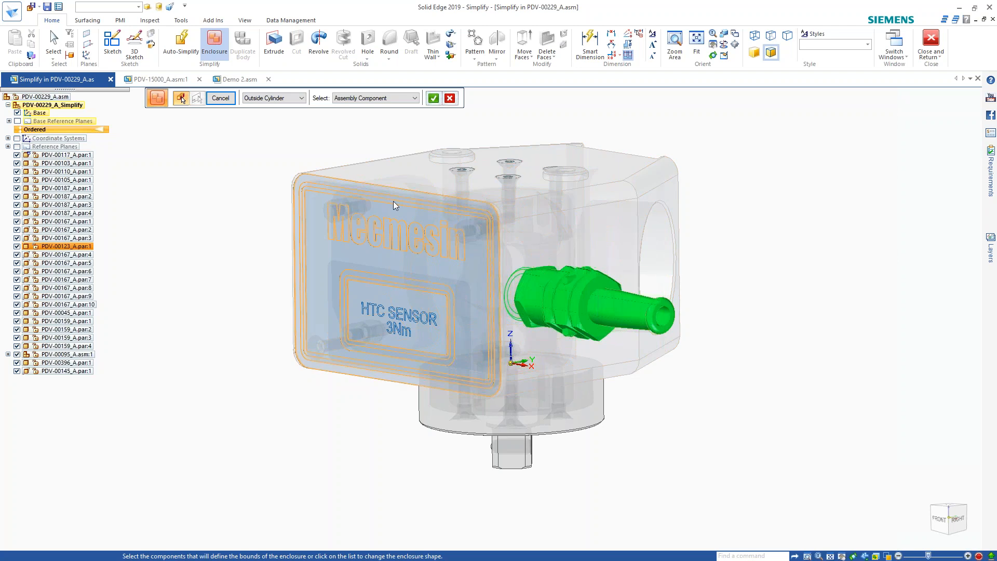
click(434, 98)
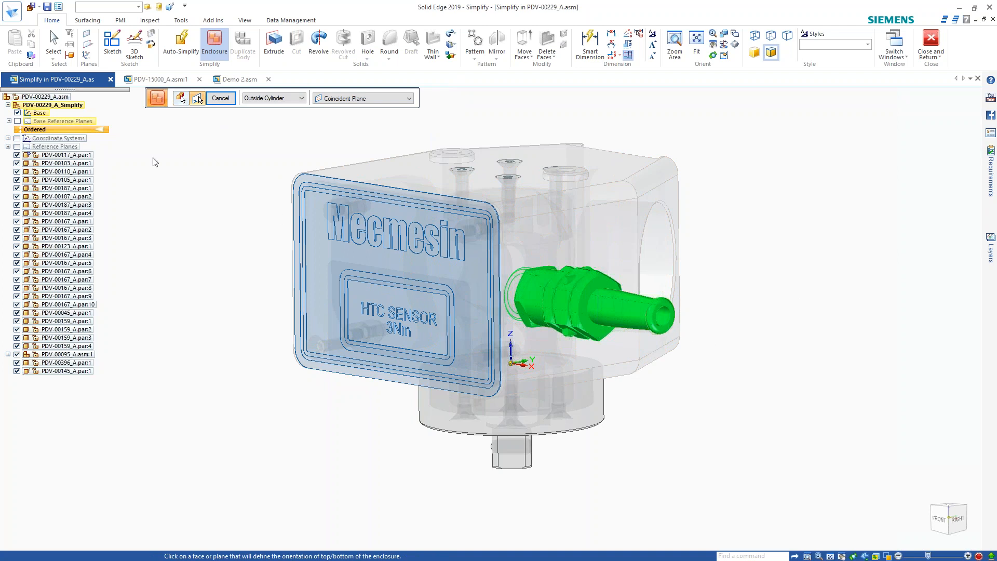
click(273, 98)
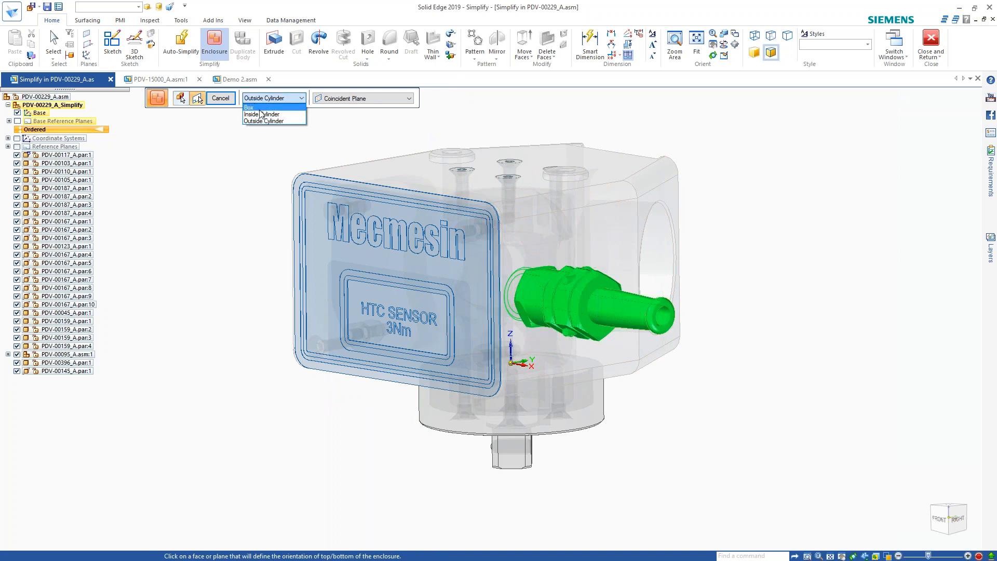
click(262, 121)
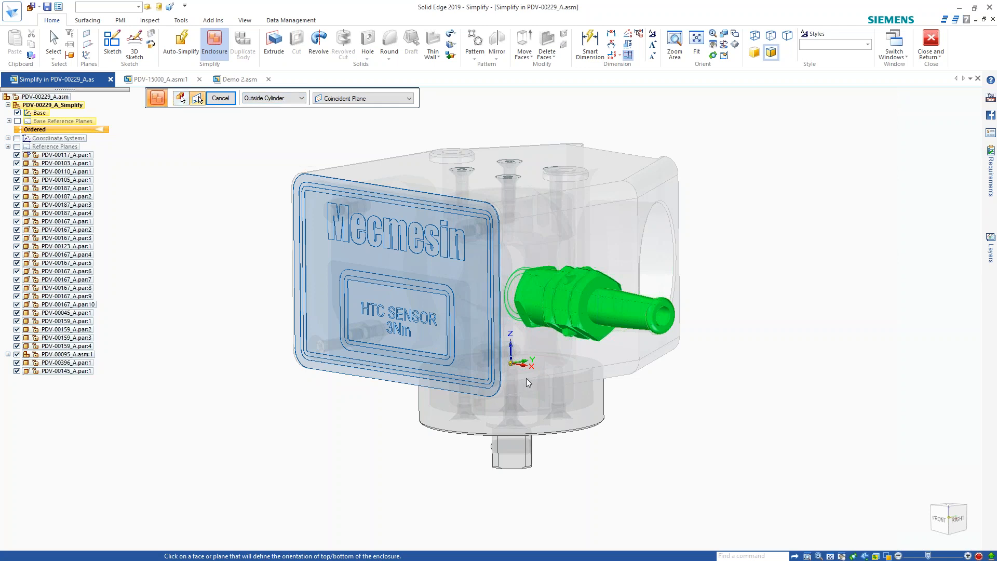
click(519, 349)
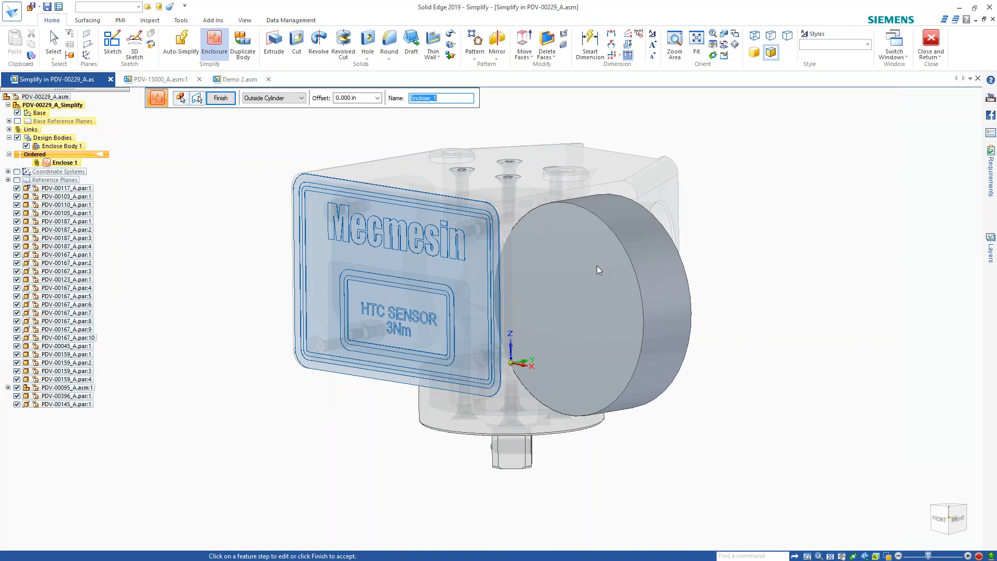
Redefine the enclosure's orientation plane so the cylinder runs along the cable gland's axis, and finish the enclosure.
click(198, 98)
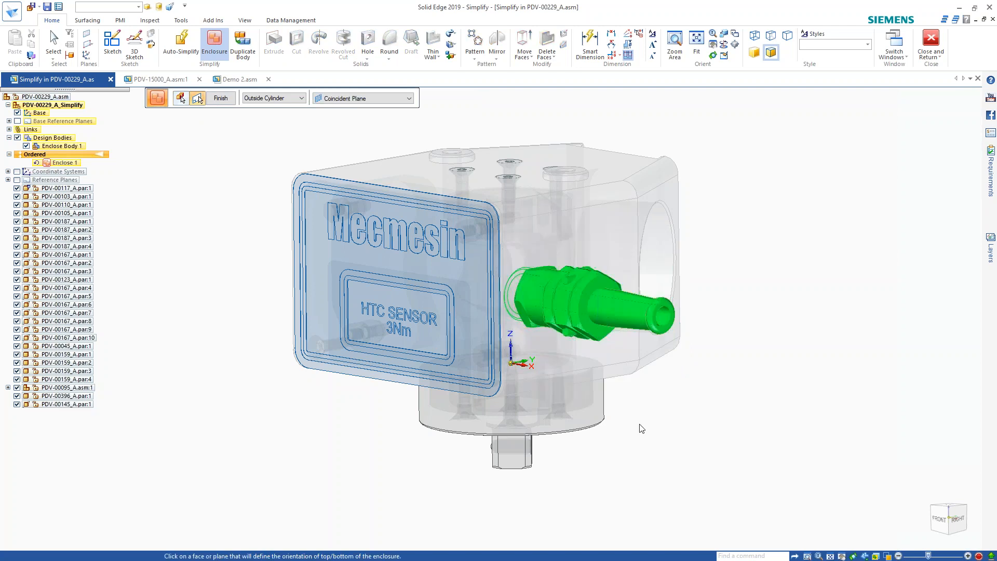
middle_drag(613, 430, 604, 297)
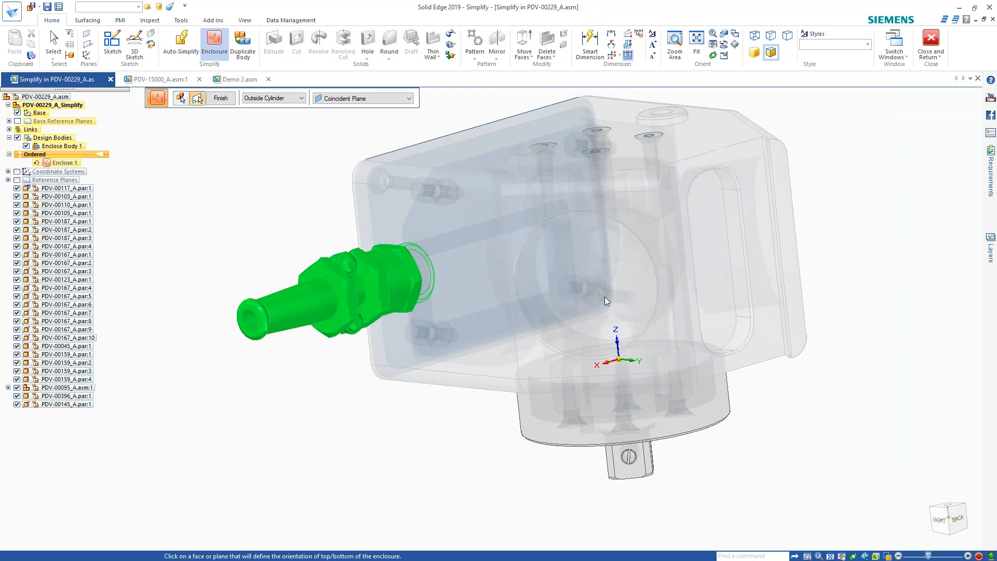
click(637, 346)
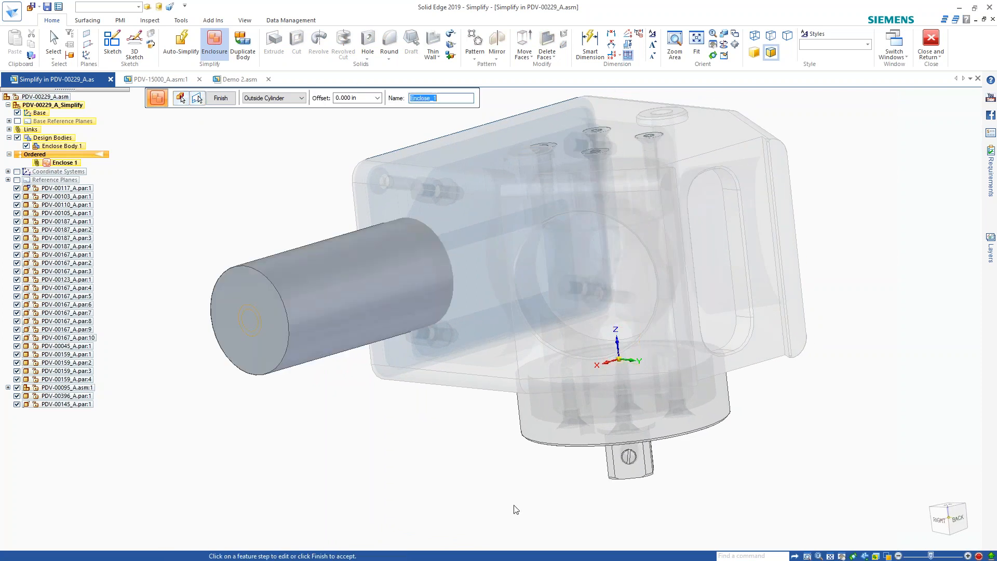
middle_drag(516, 510, 477, 503)
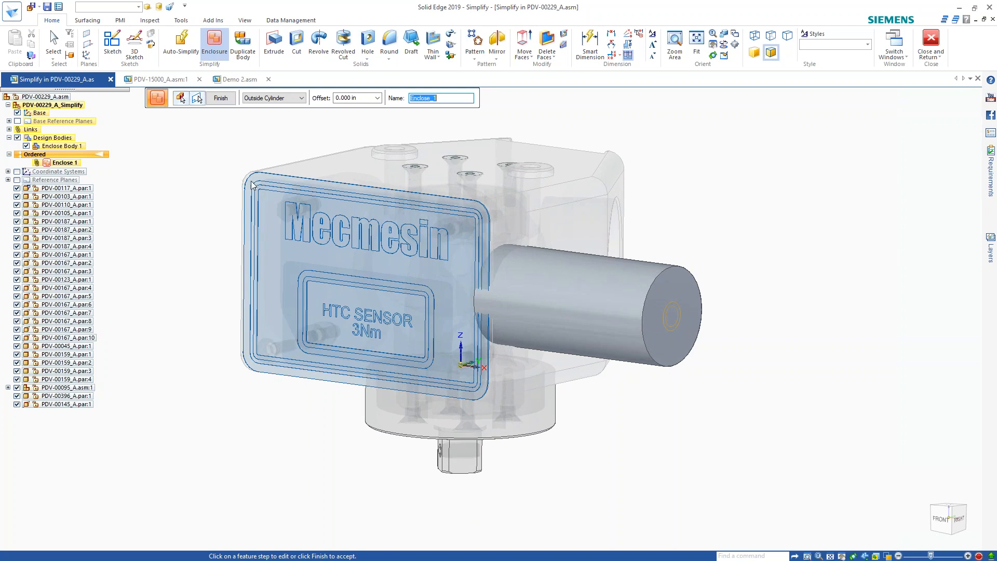
right_click(220, 146)
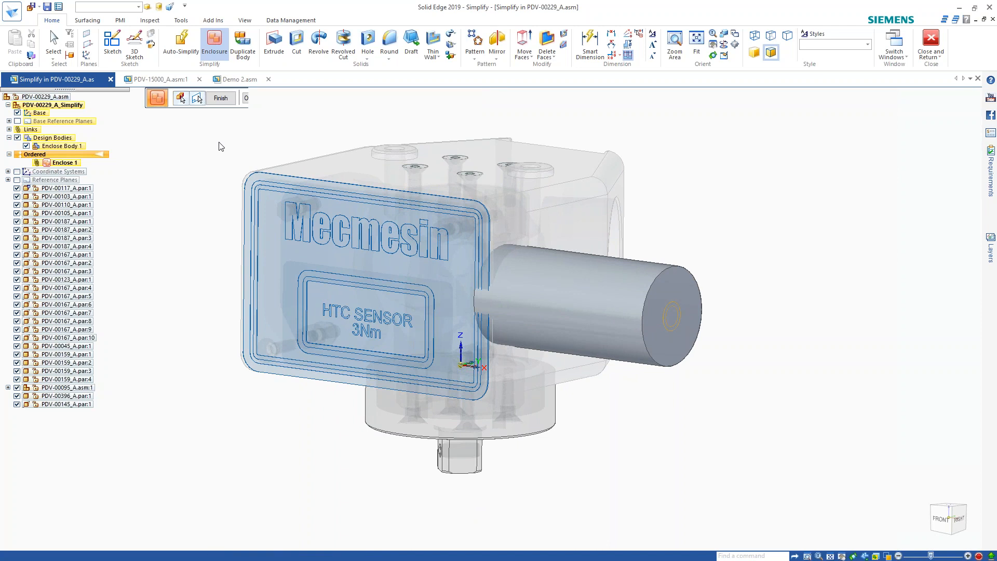
key(Escape)
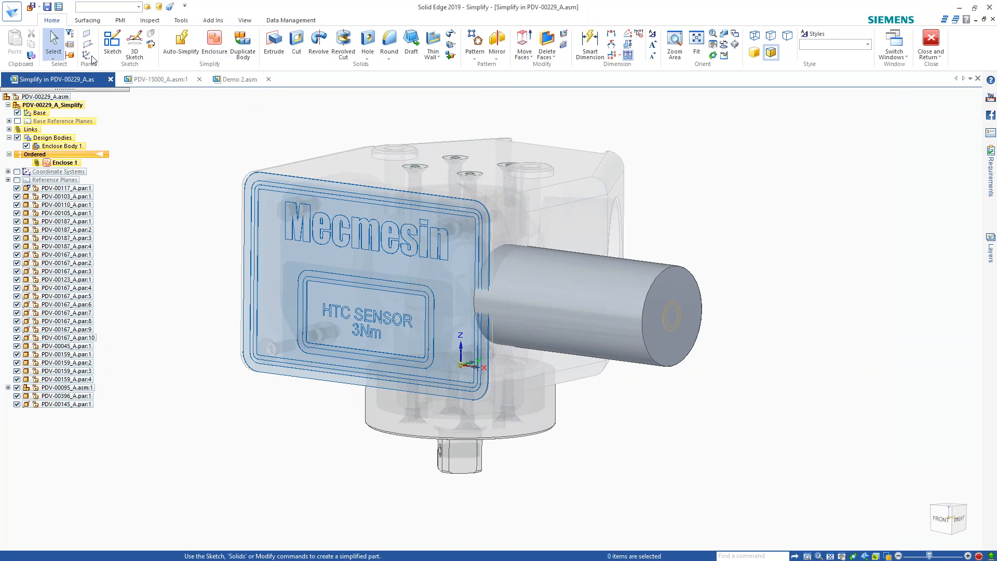
Add the Undo command to the quick access commands and undo the cable gland enclosure.
click(184, 6)
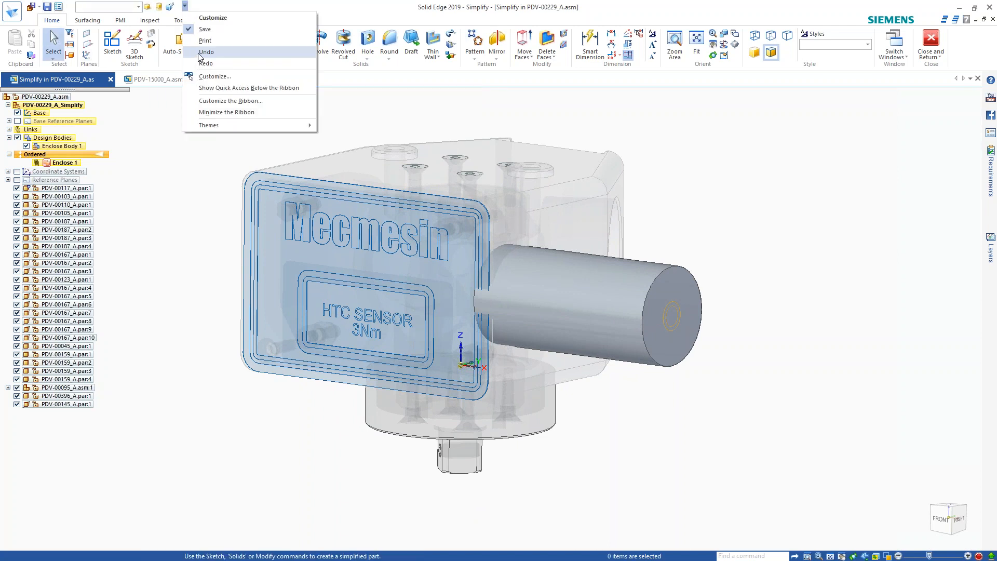
click(200, 54)
click(468, 298)
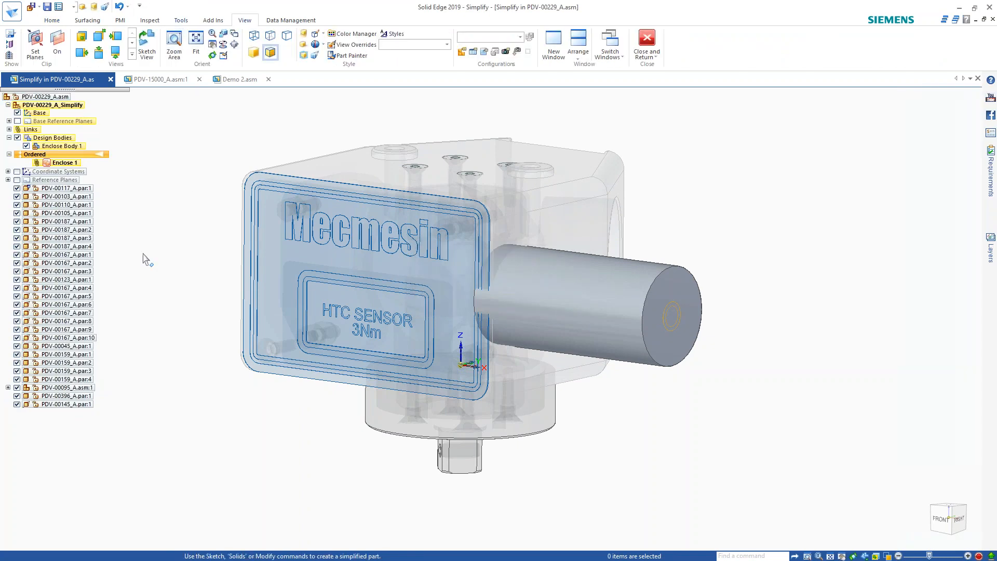
click(119, 7)
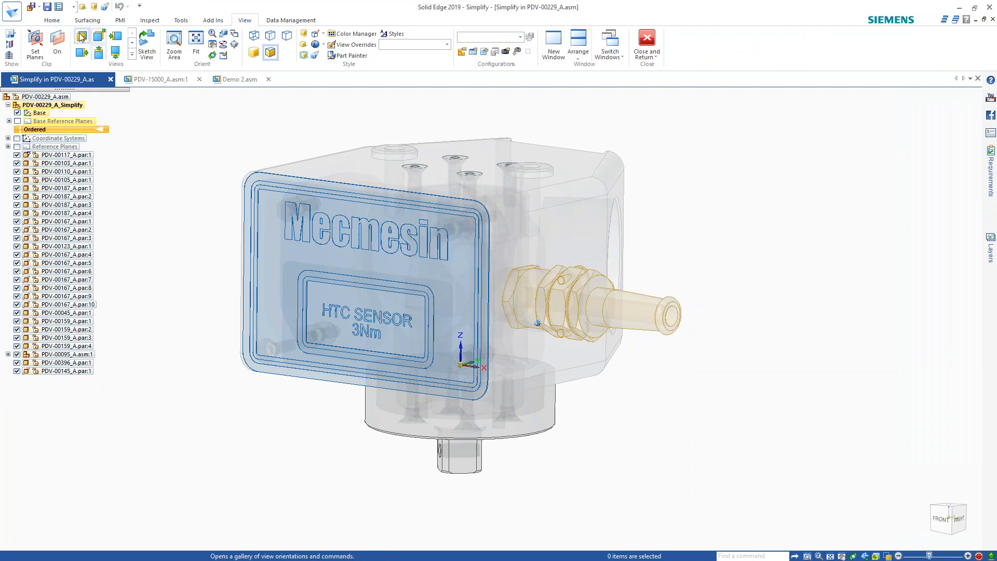
click(52, 20)
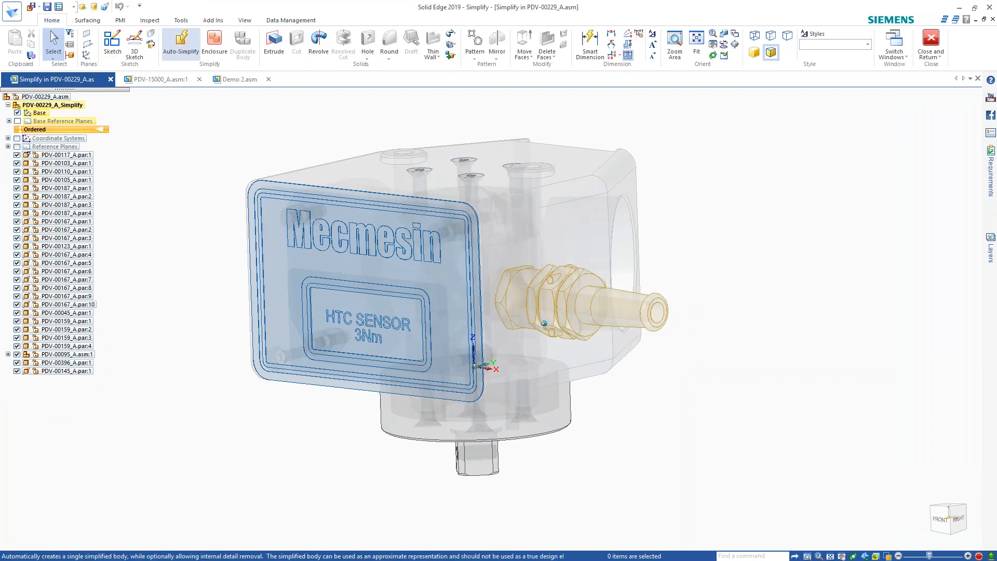
Auto-Simplify the sensor assembly into one body, including all its components and the round PDV-00110_A base part.
click(179, 41)
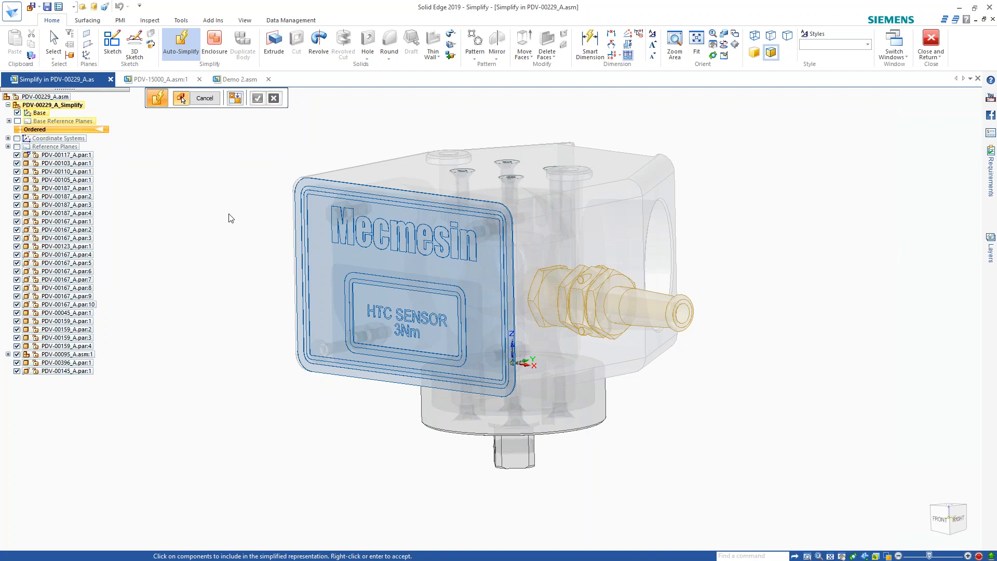
mouse_move(229, 214)
middle_down()
mouse_move(424, 335)
mouse_move(312, 174)
middle_up()
drag(305, 158, 774, 440)
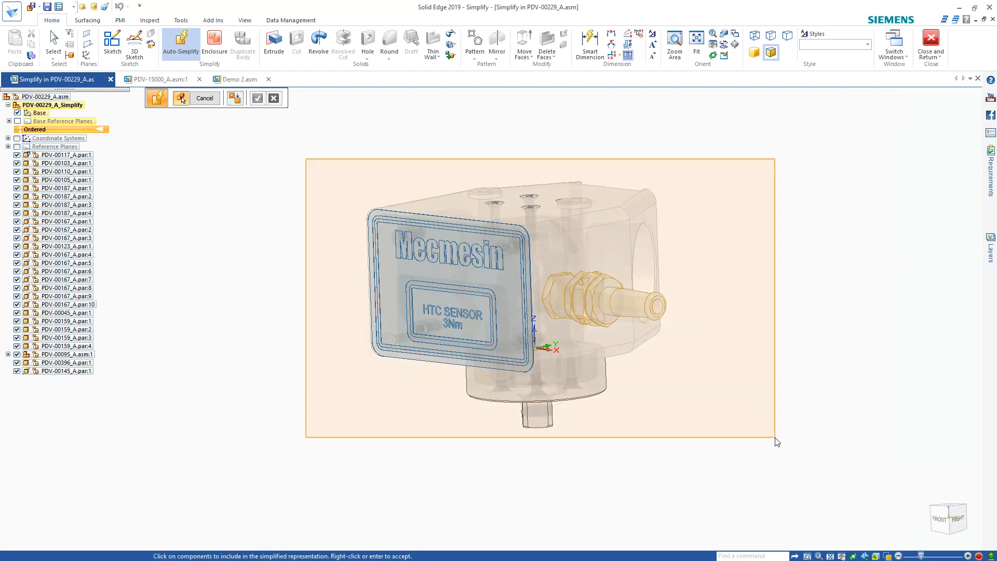
middle_drag(774, 441, 654, 415)
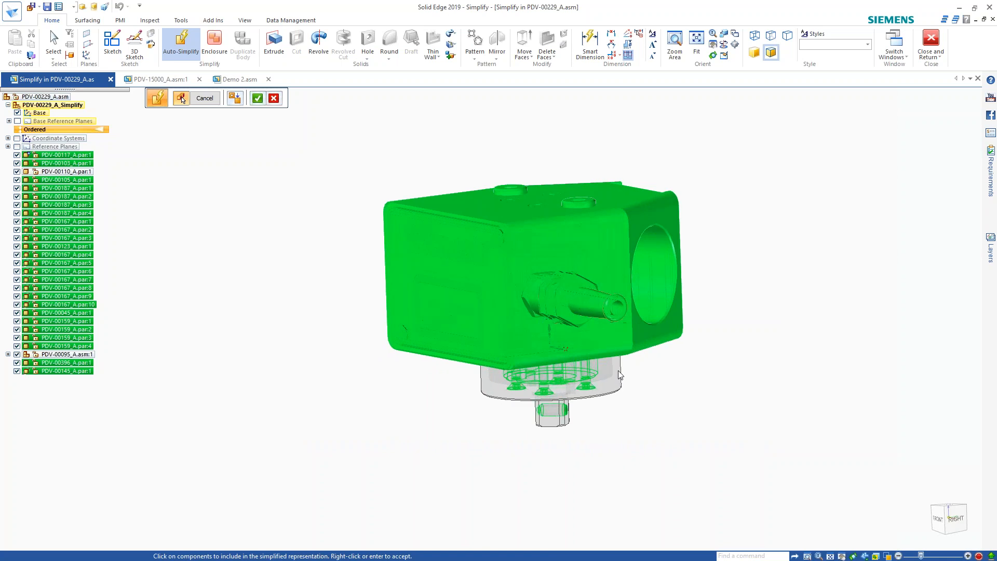
click(618, 370)
middle_drag(623, 373, 775, 514)
key(ctrl+r)
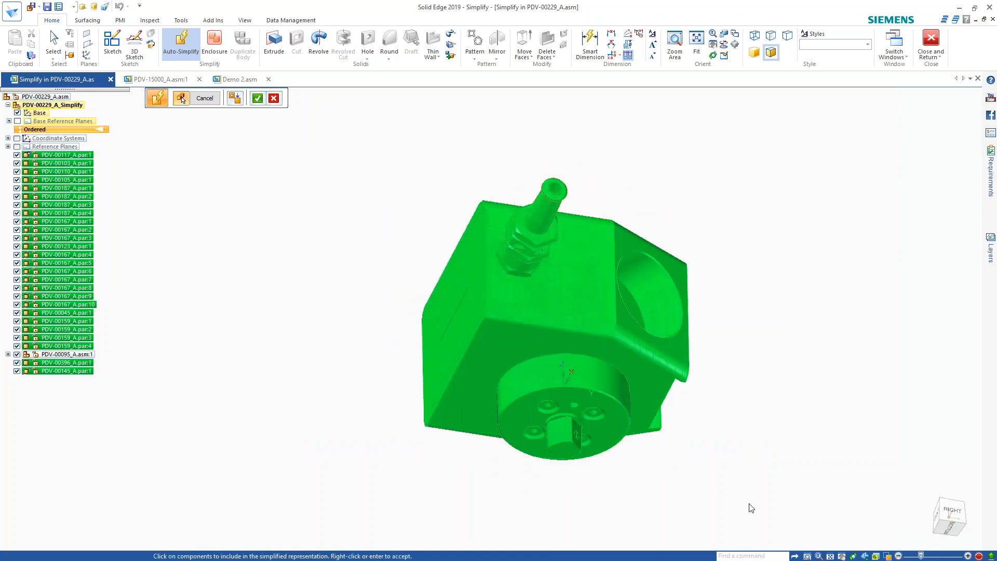
middle_drag(342, 445, 289, 336)
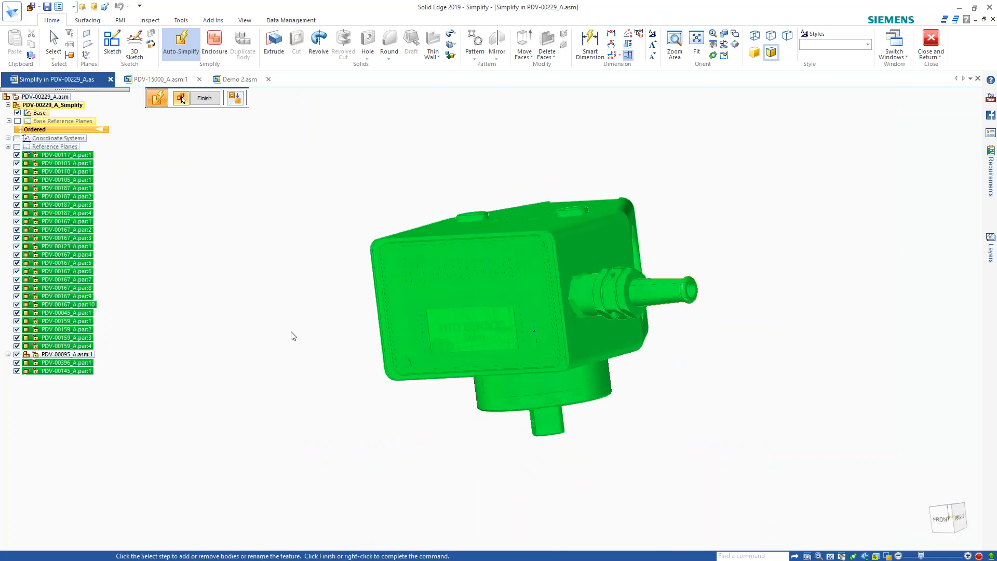
right_click(290, 335)
key(ctrl+r)
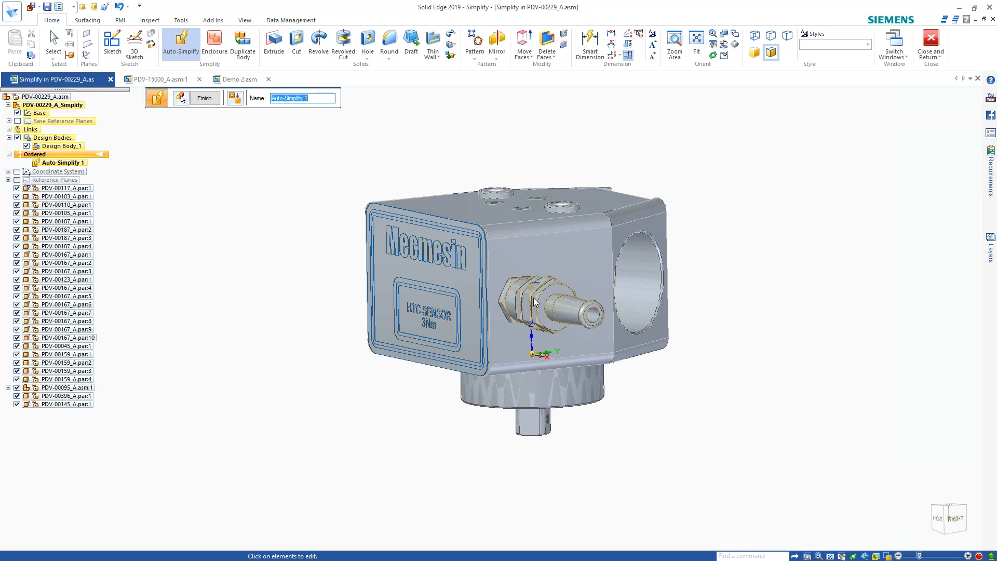
right_click(536, 304)
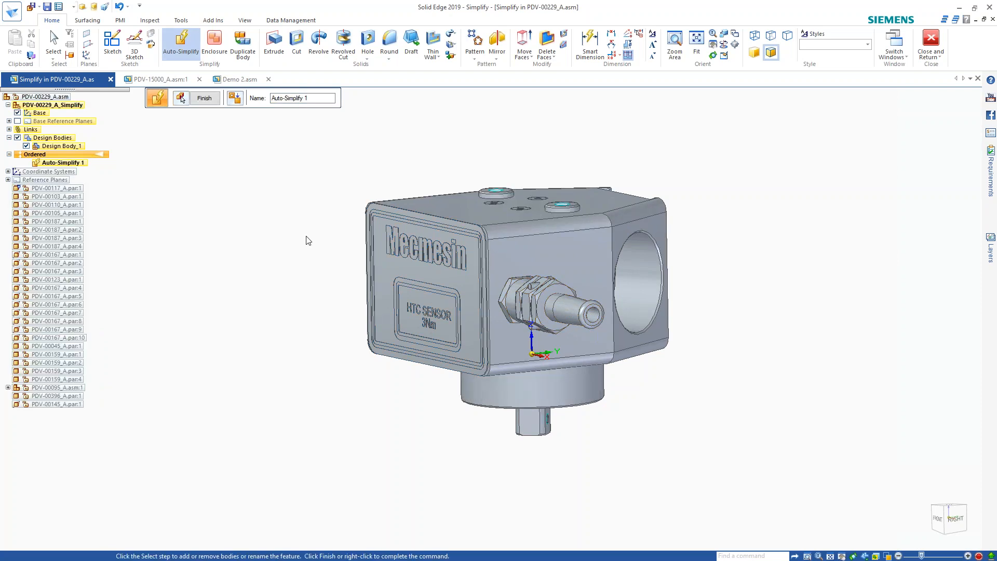
Turn on section clipping and examine the interior of the auto-simplified sensor body from several sides.
scroll(215, 37, down, 6)
click(57, 45)
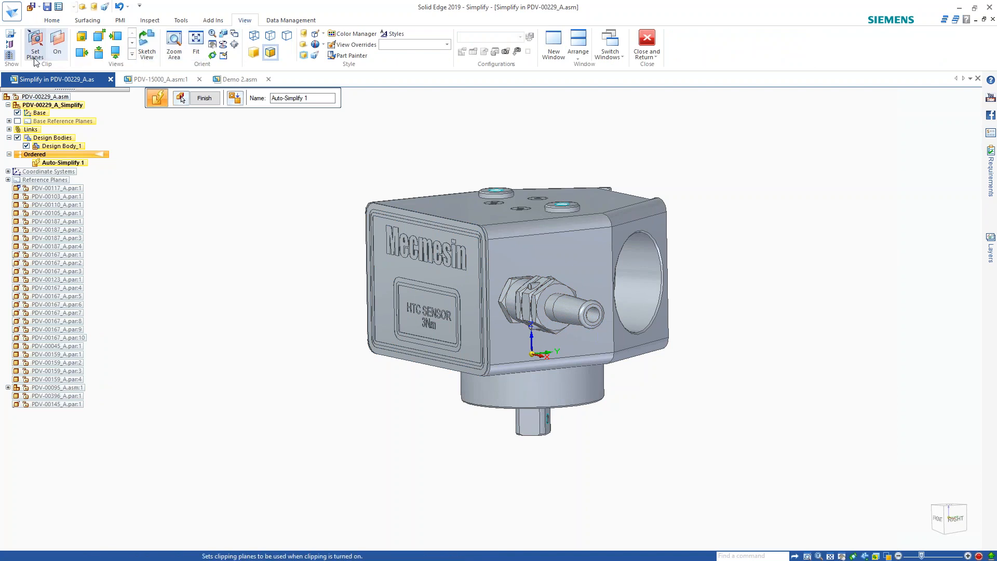
middle_drag(224, 419, 358, 446)
middle_drag(670, 207, 528, 367)
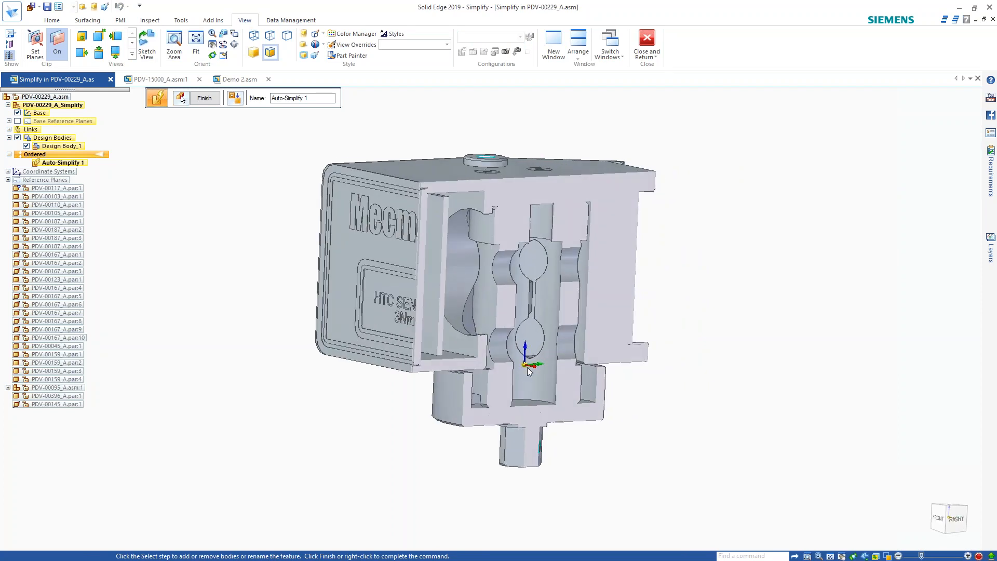
mouse_move(673, 508)
middle_down()
mouse_move(334, 481)
mouse_move(454, 469)
mouse_move(562, 362)
mouse_move(557, 355)
middle_up()
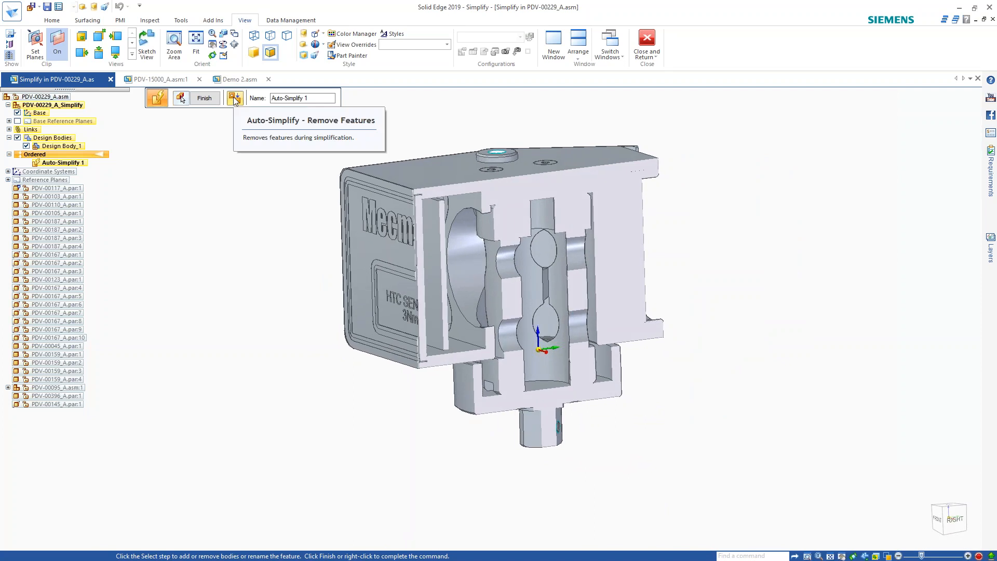
middle_drag(260, 209, 297, 314)
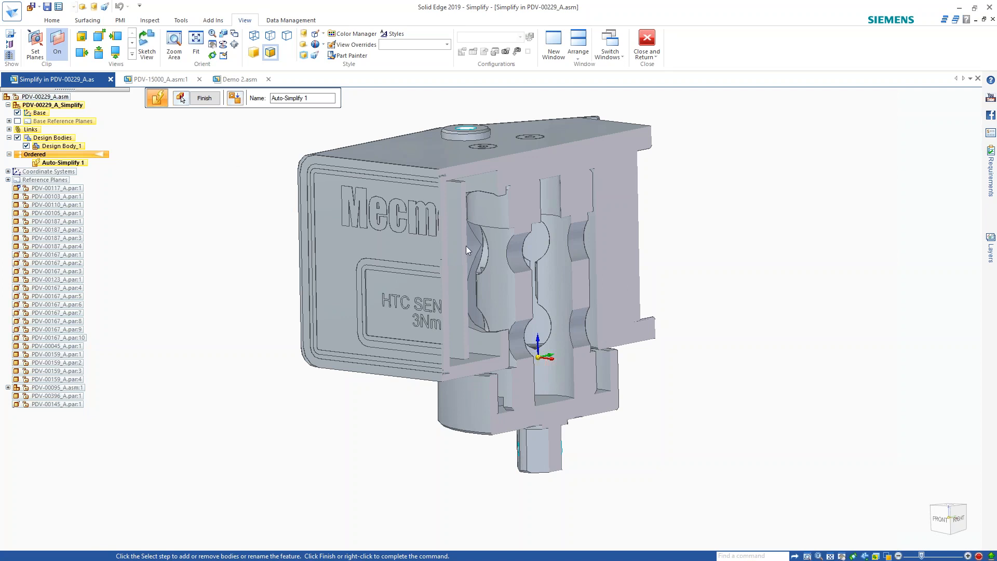
middle_drag(497, 369, 263, 298)
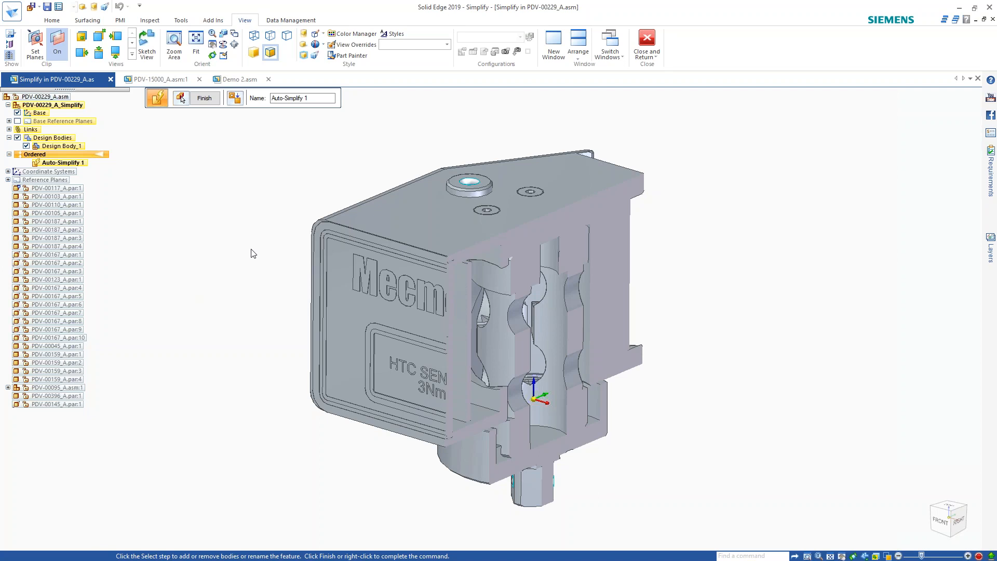
middle_drag(251, 249, 50, 290)
middle_drag(199, 284, 227, 93)
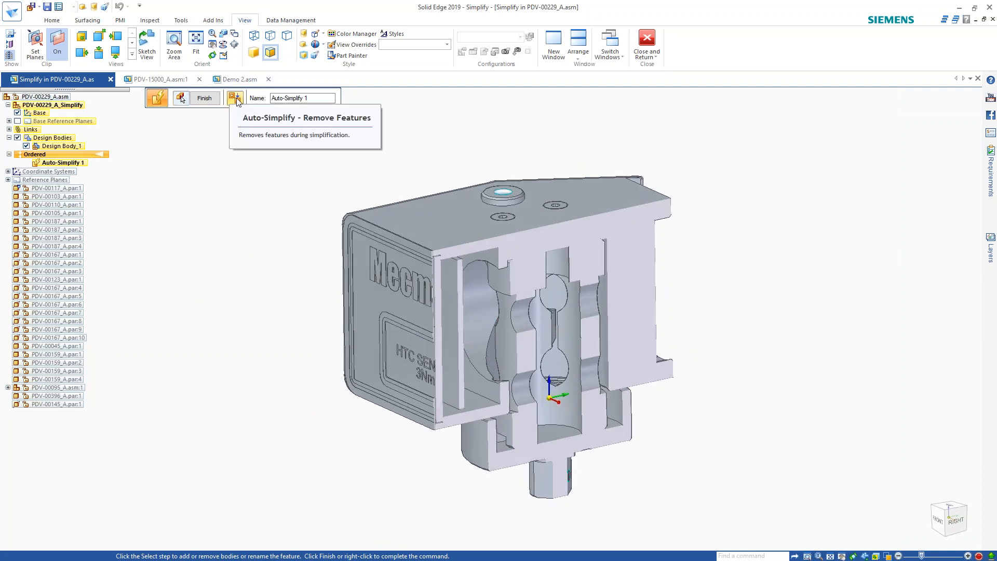
Enable Remove Features for the Auto-Simplify body and turn off section clipping.
click(236, 99)
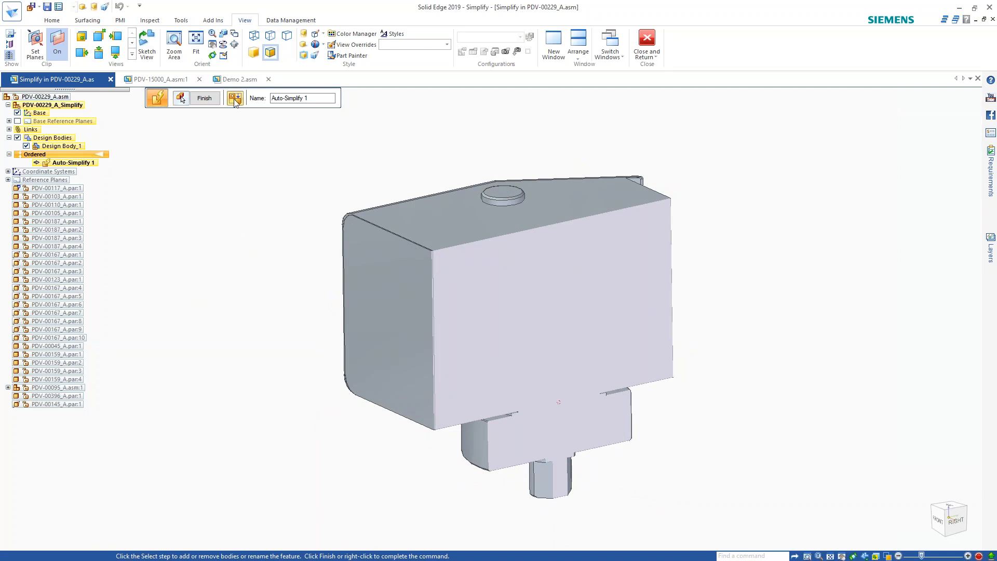
mouse_move(237, 275)
middle_down()
mouse_move(351, 401)
mouse_move(596, 459)
mouse_move(614, 497)
mouse_move(211, 229)
mouse_move(75, 60)
middle_up()
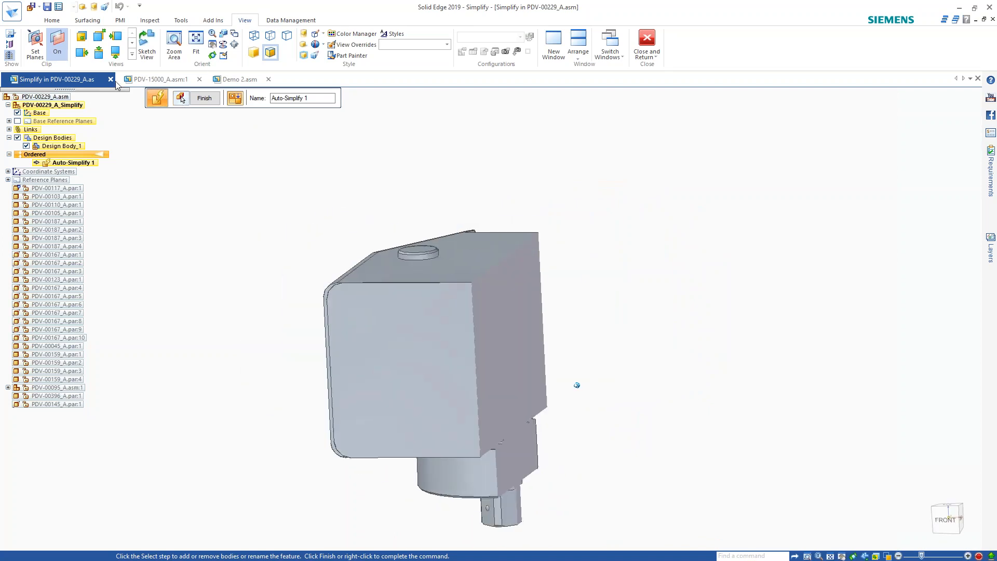
click(58, 45)
middle_drag(208, 261, 203, 310)
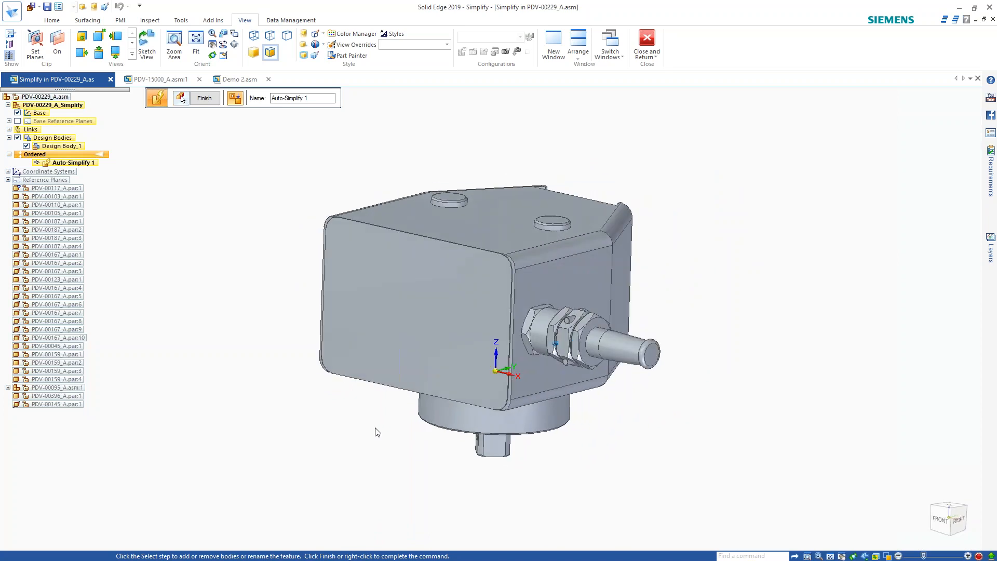
Finish the Auto-Simplify feature and return to the sensor assembly in Design mode.
click(205, 100)
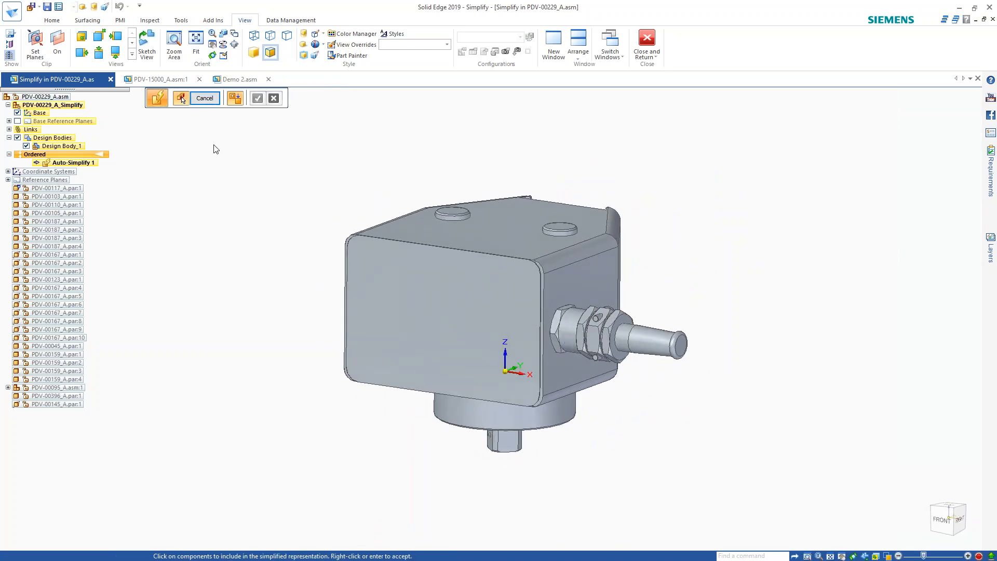
click(646, 41)
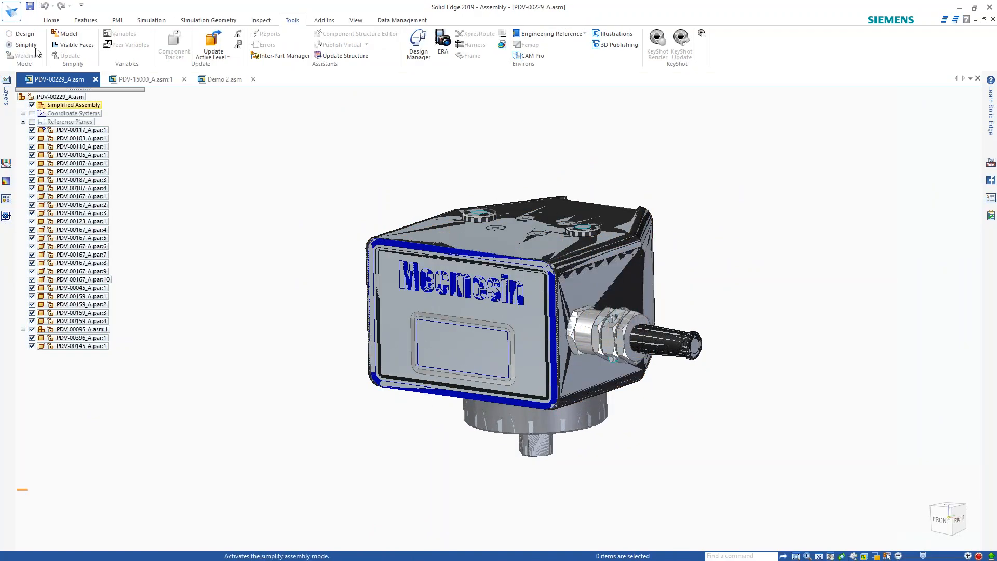
click(21, 34)
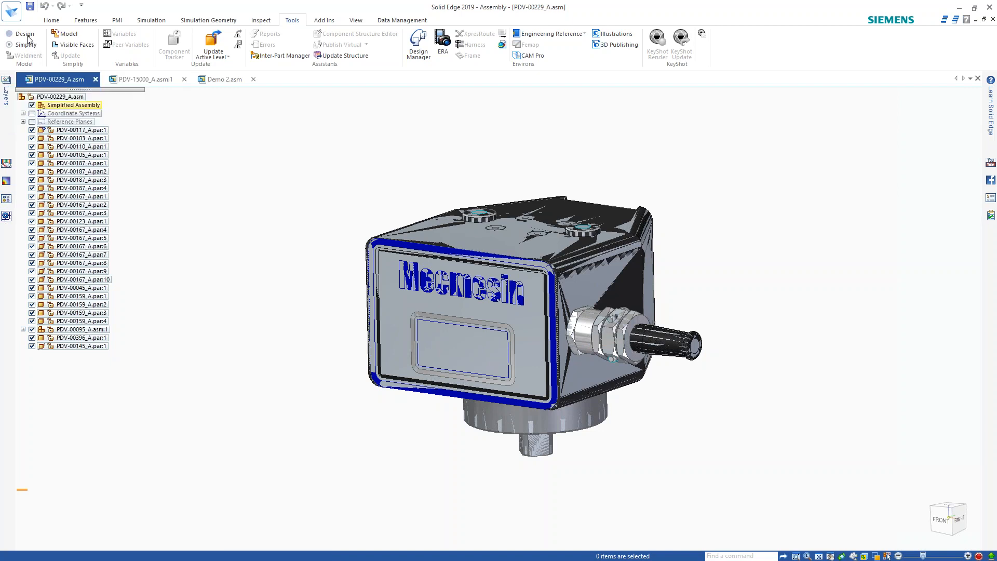
middle_drag(134, 176, 107, 171)
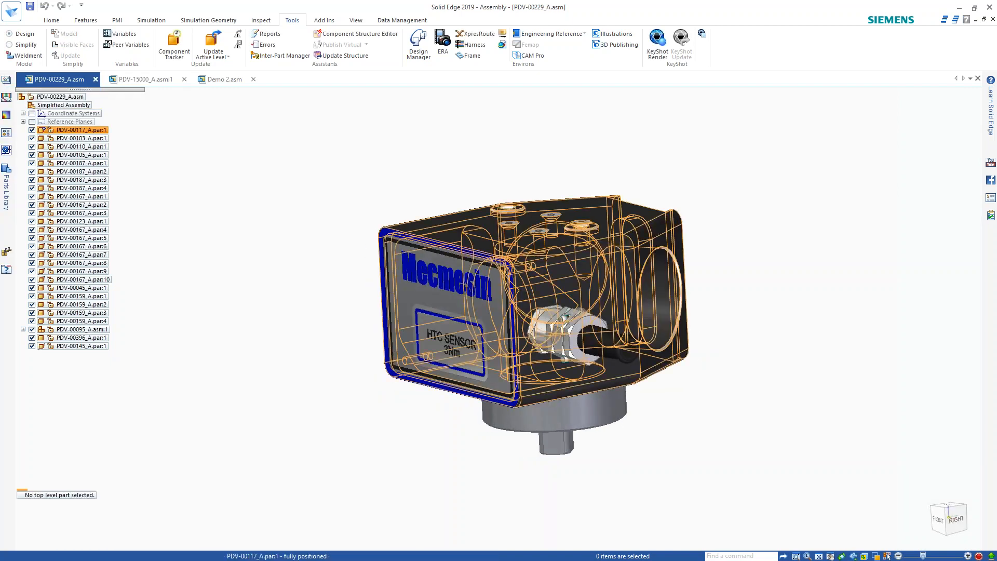
key(ctrl+f)
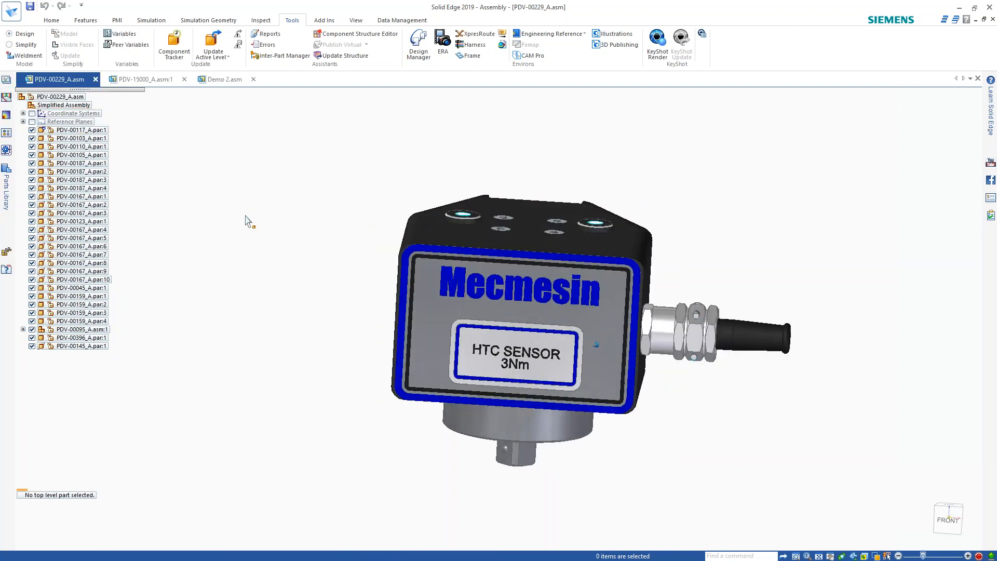
middle_drag(246, 216, 327, 200)
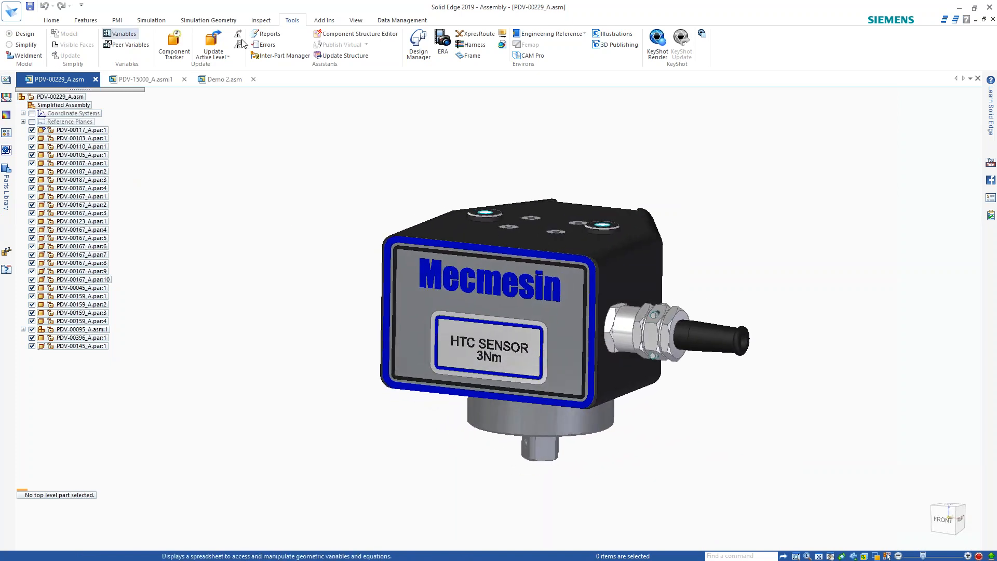
Close the PDV-00229_A sensor assembly and save its changes.
click(95, 80)
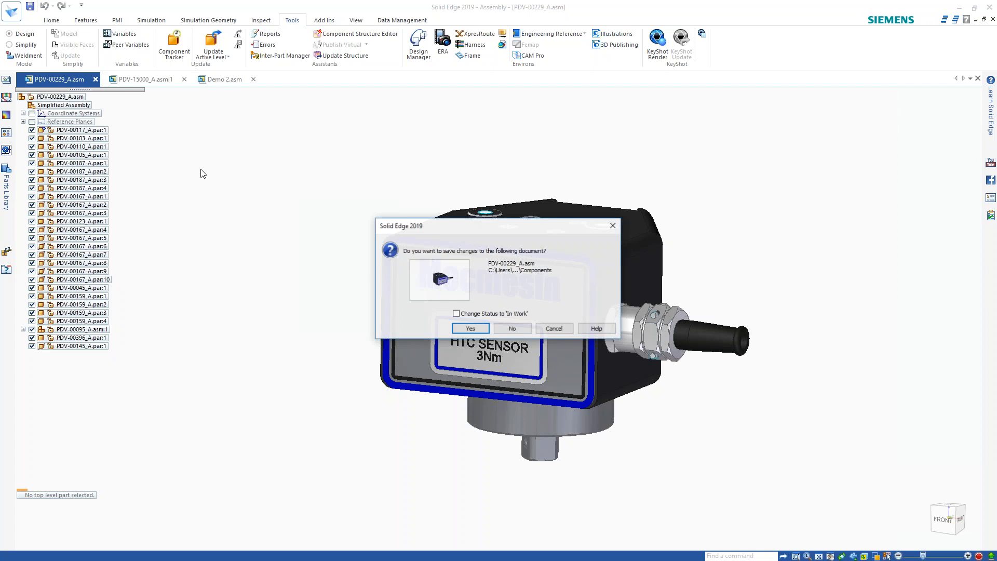
click(470, 329)
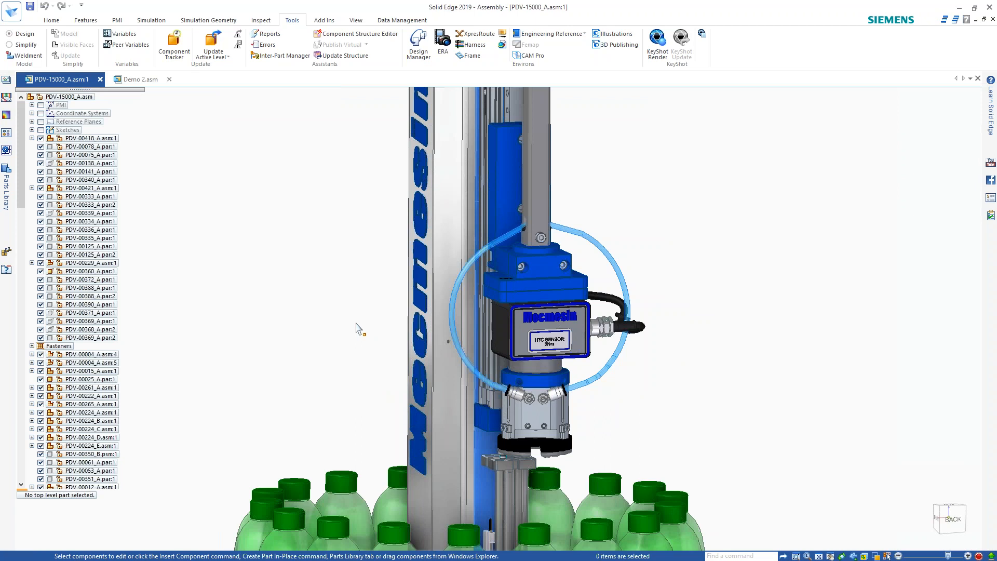
Set the top-level PDV-15000_A assembly to use simplified parts.
middle_drag(183, 372, 266, 307)
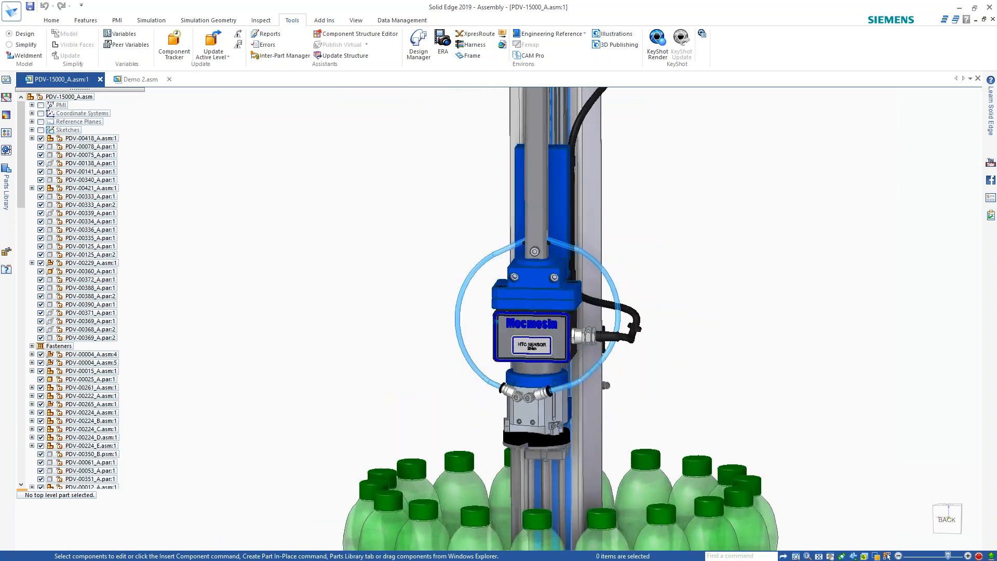
click(69, 98)
right_click(61, 98)
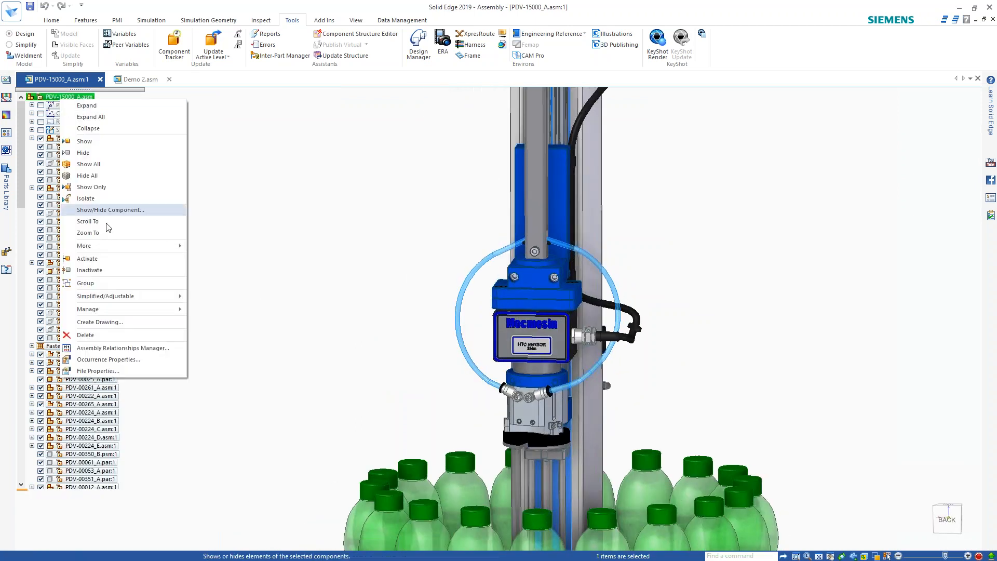
mouse_move(125, 310)
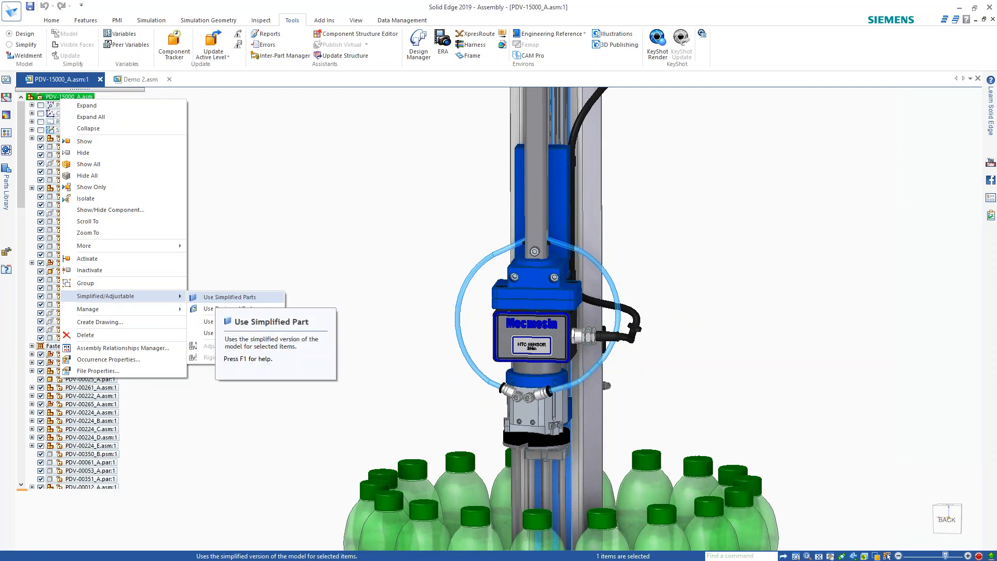
click(231, 297)
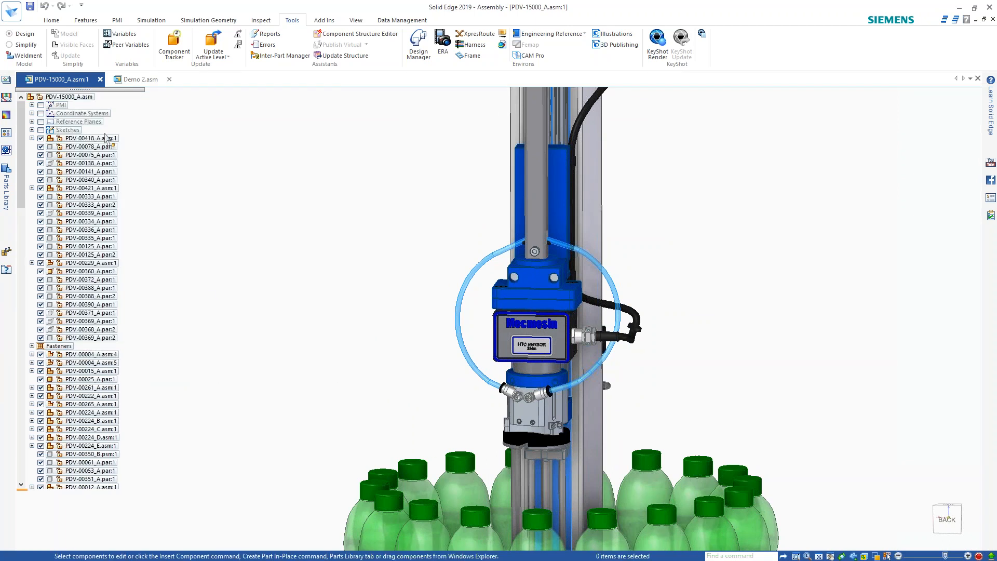
Set the top-level PDV-15000_A assembly to use simplified assemblies.
click(73, 97)
right_click(73, 97)
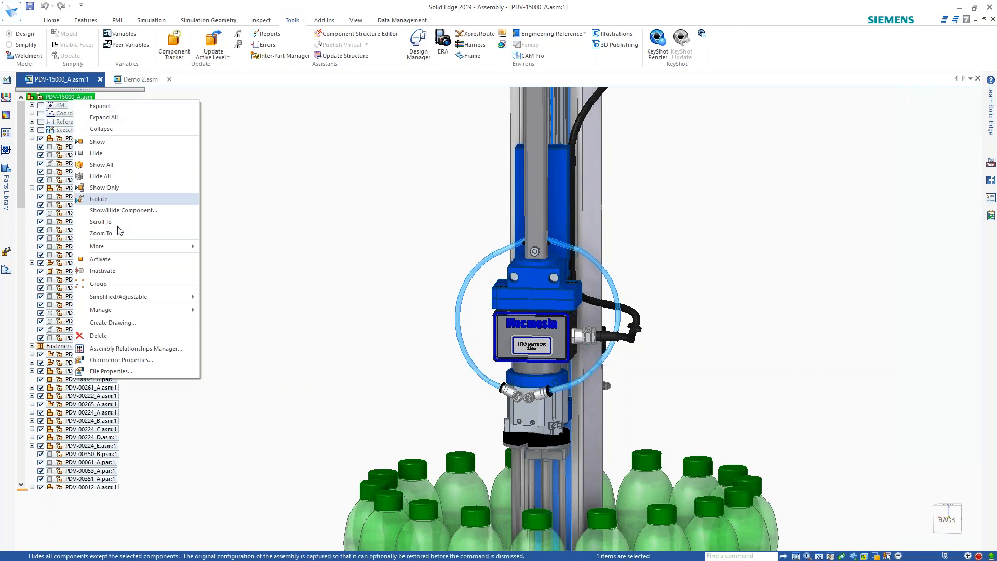
mouse_move(156, 296)
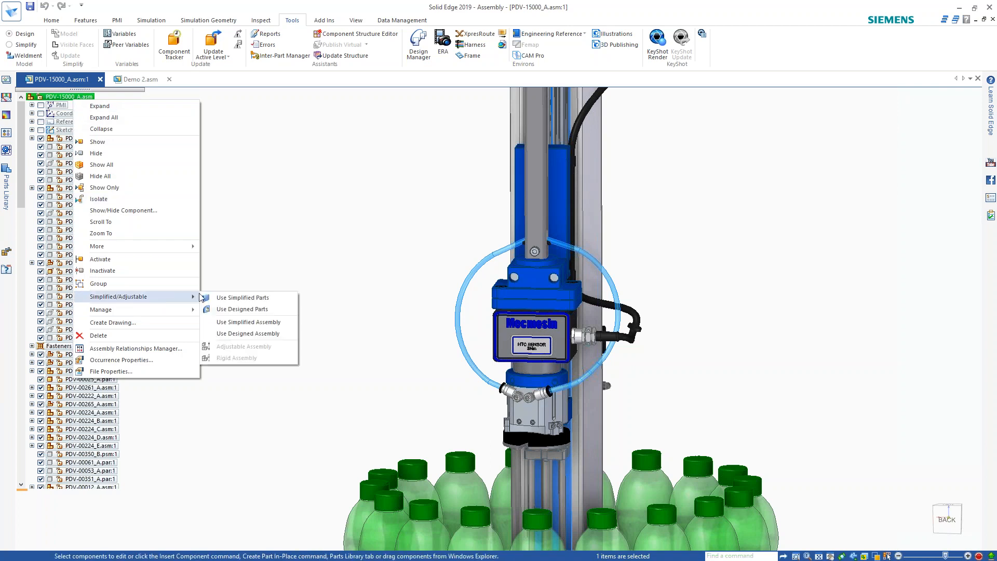
click(232, 323)
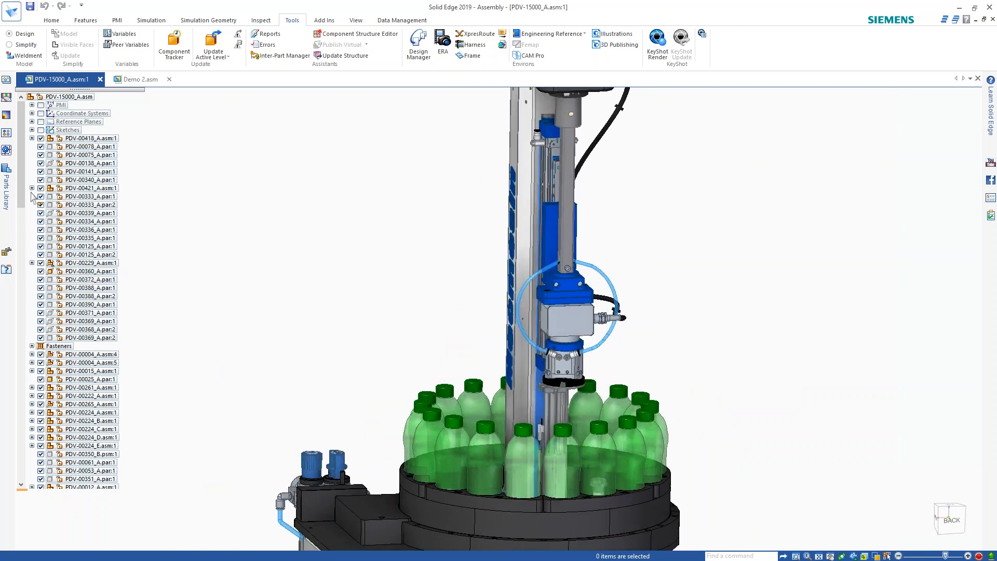
Switch to the Demo 2 angle grinder assembly and bring up the view commands.
click(138, 79)
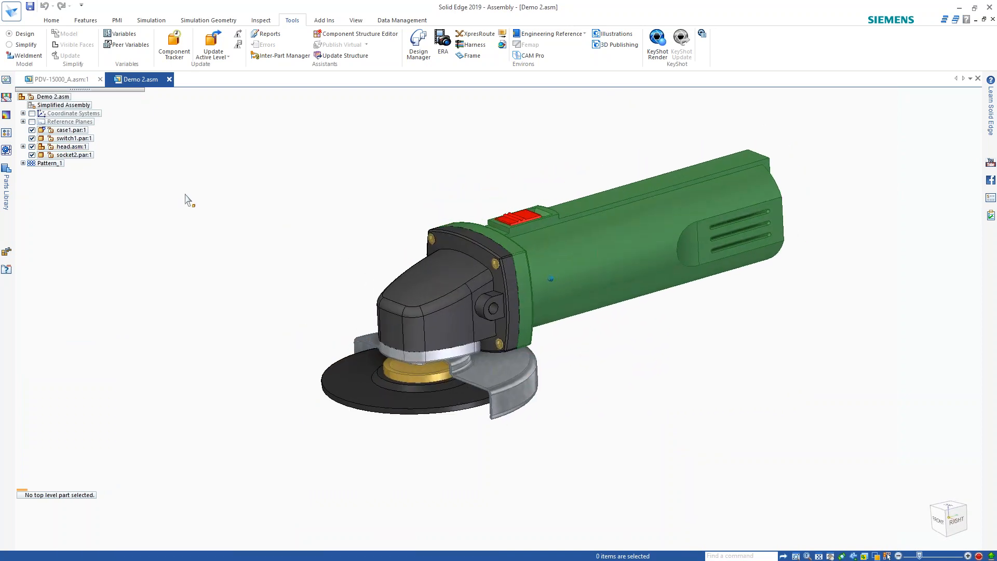
click(356, 20)
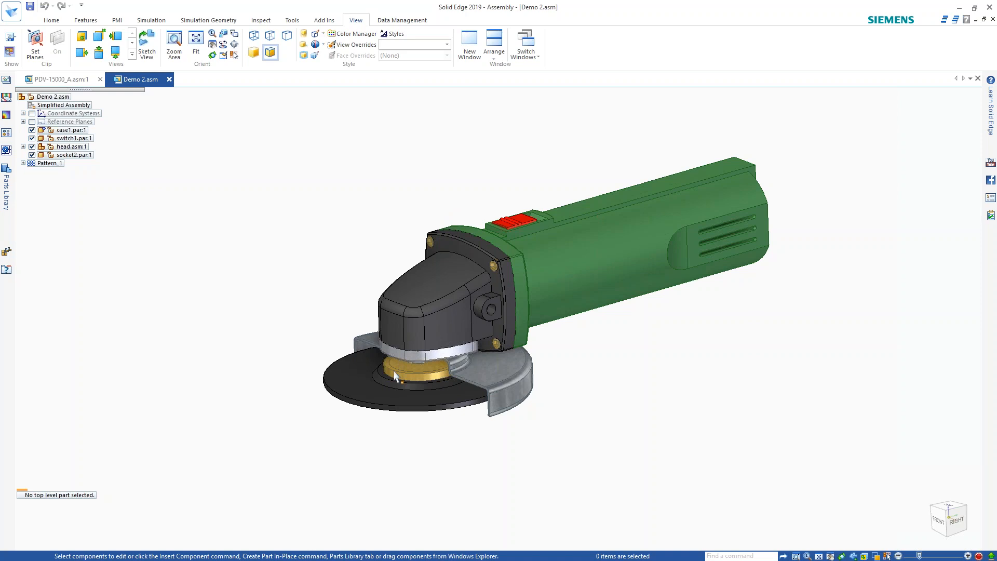
middle_drag(291, 296, 289, 296)
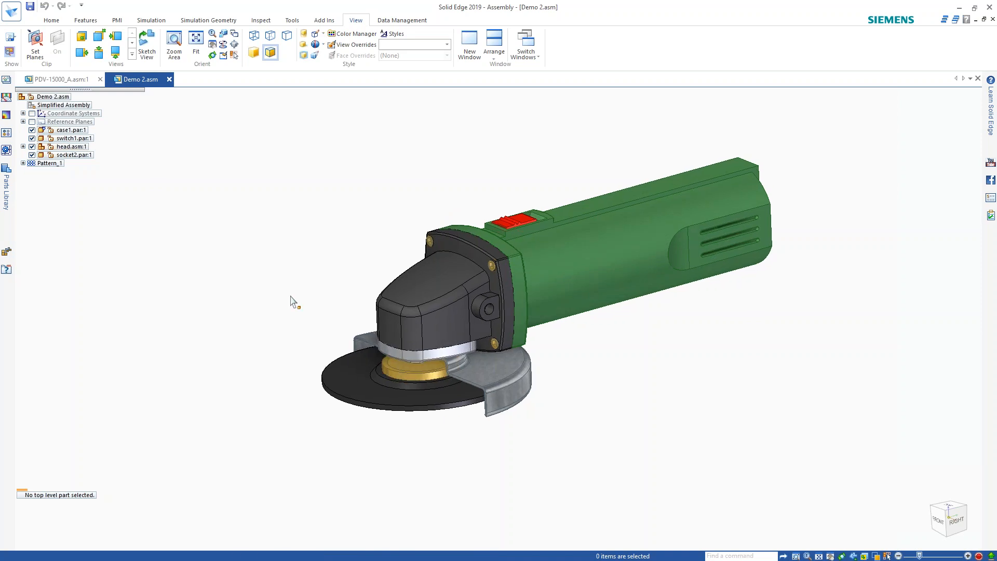
middle_drag(290, 297, 292, 297)
scroll(291, 297, up, 1)
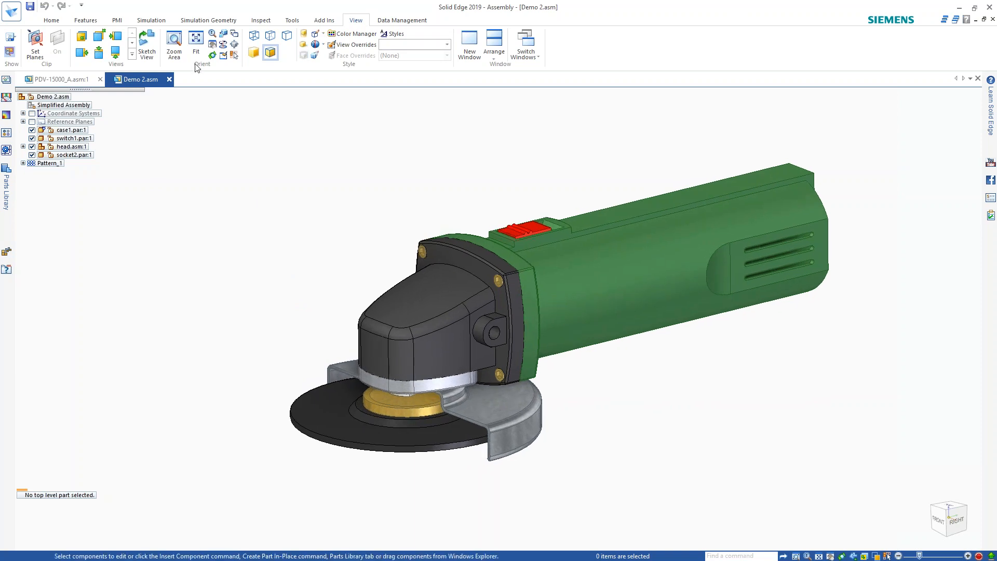
Clip the grinder lengthwise through its middle to examine the internal parts, and turn the clipping off.
click(43, 47)
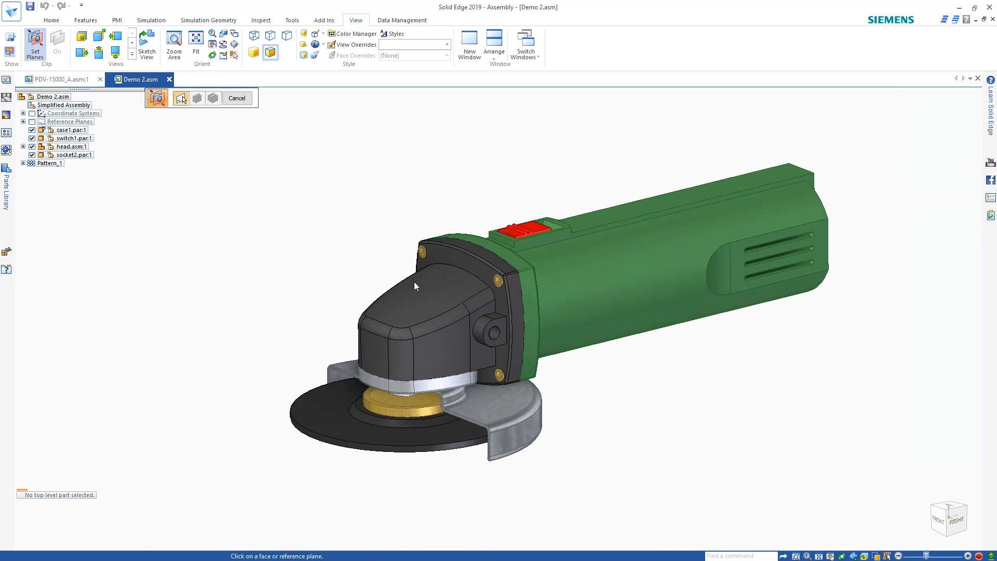
click(501, 322)
click(256, 271)
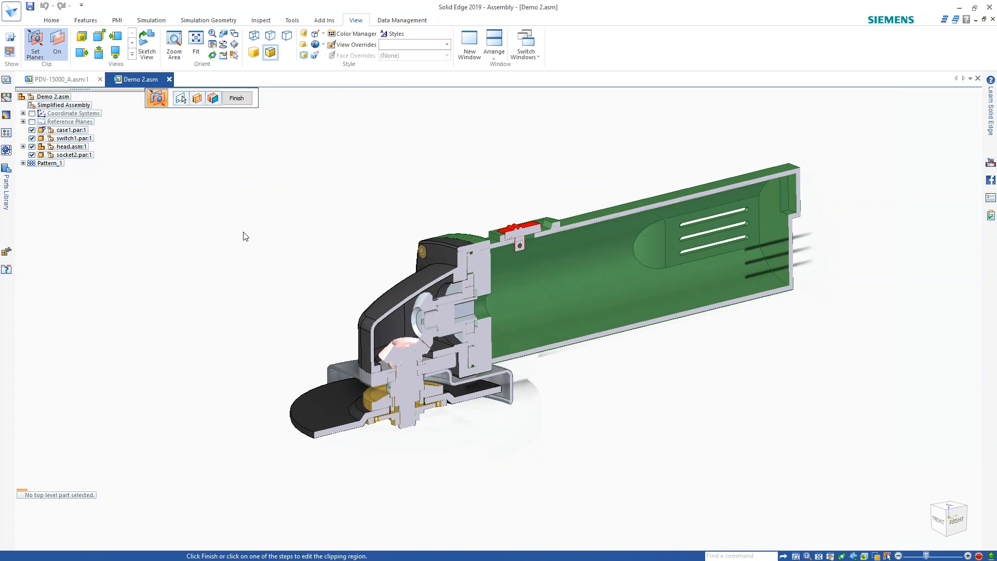
click(237, 98)
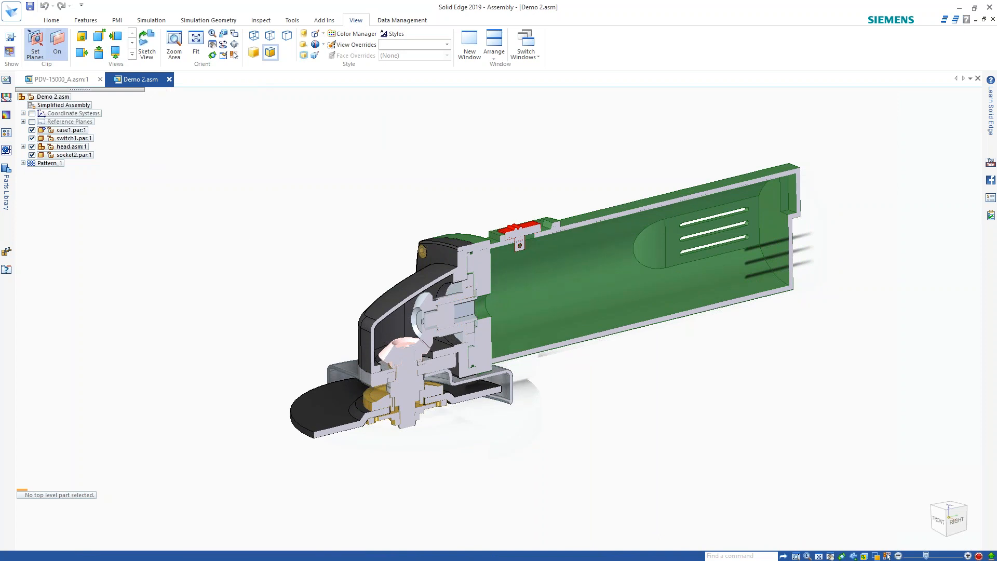
click(56, 50)
Start a simplified model for the Demo 2 assembly and show the previous-level grinder parts in it.
click(52, 20)
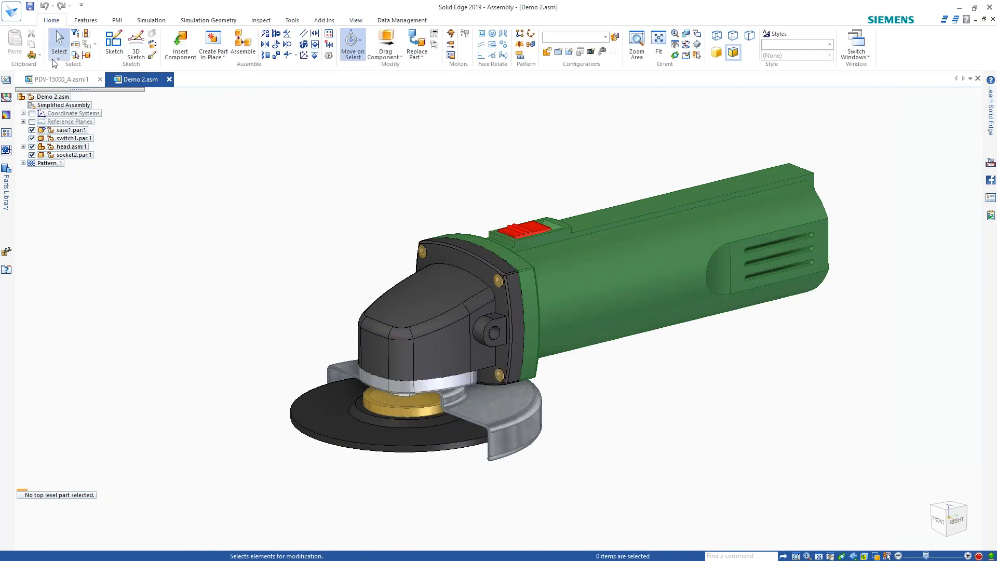
click(292, 21)
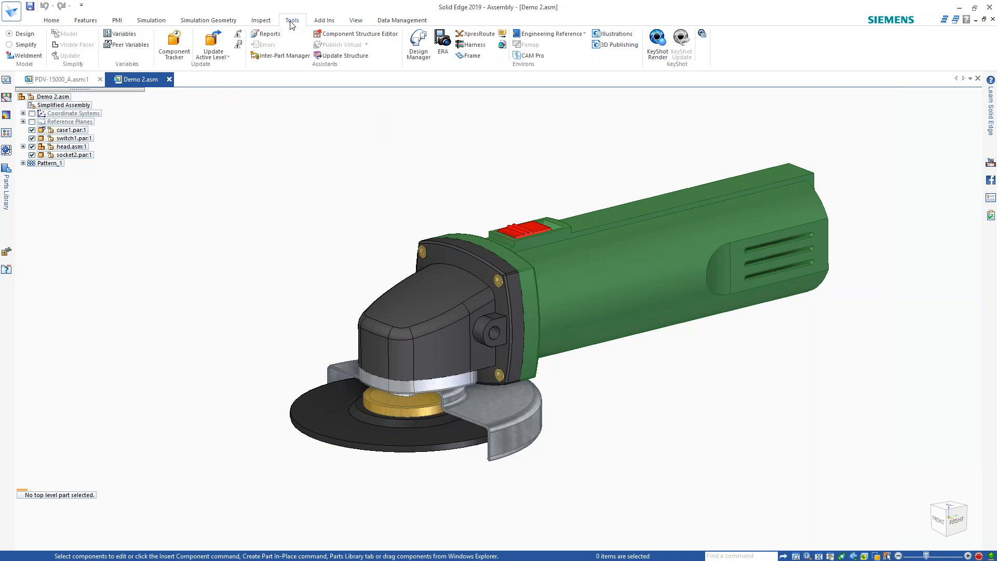
click(77, 104)
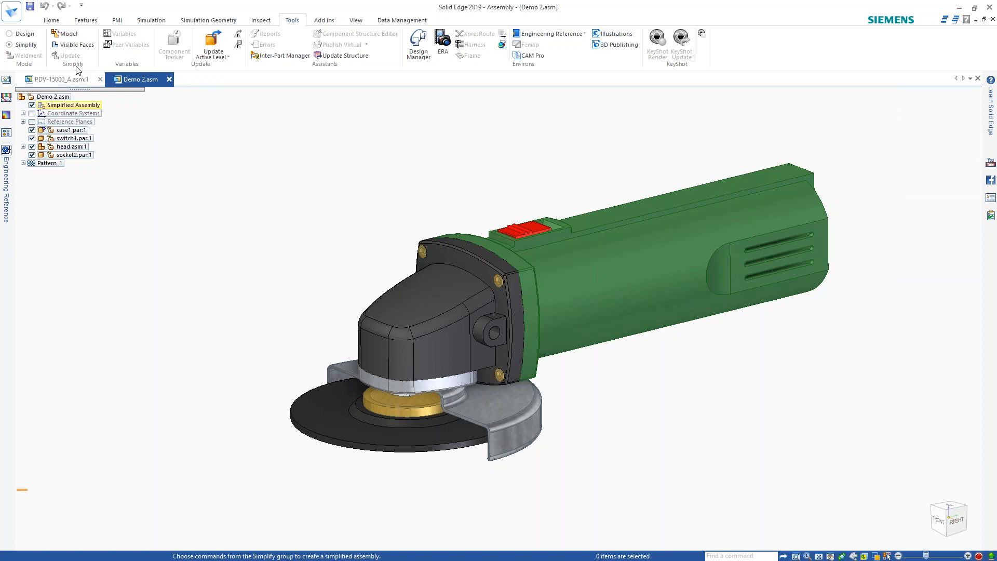
click(66, 33)
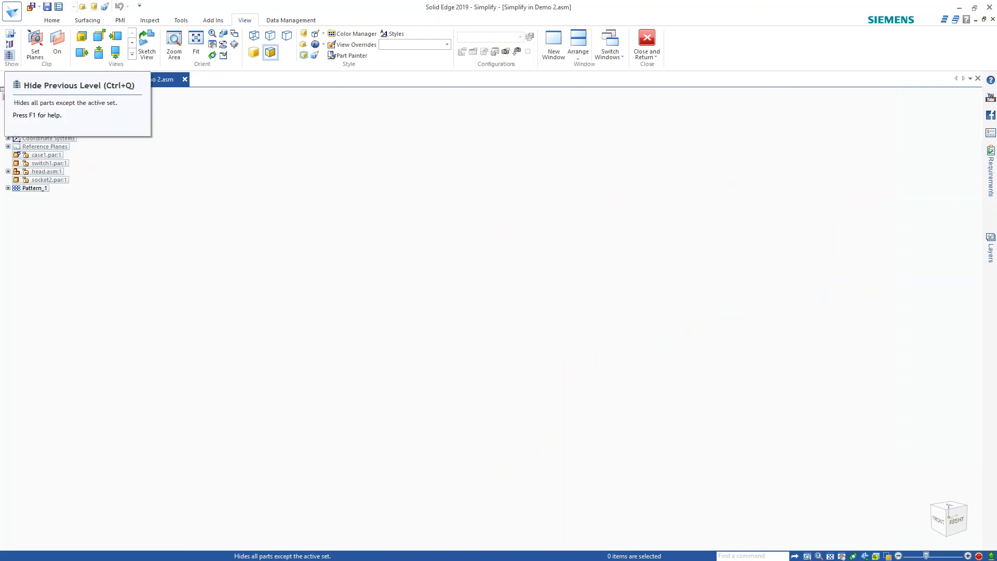
click(9, 55)
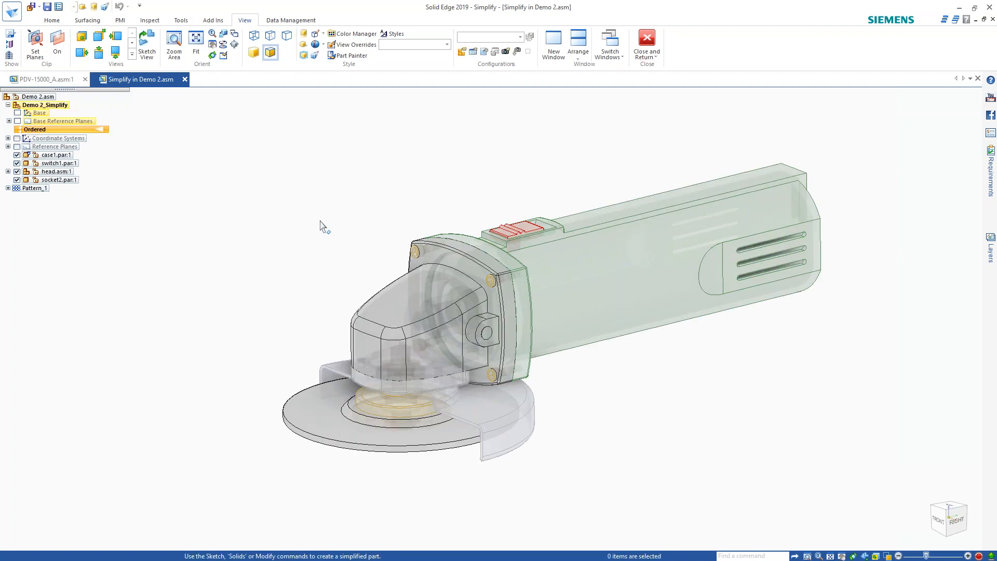
mouse_move(320, 221)
middle_down()
mouse_move(485, 162)
mouse_move(272, 106)
middle_up()
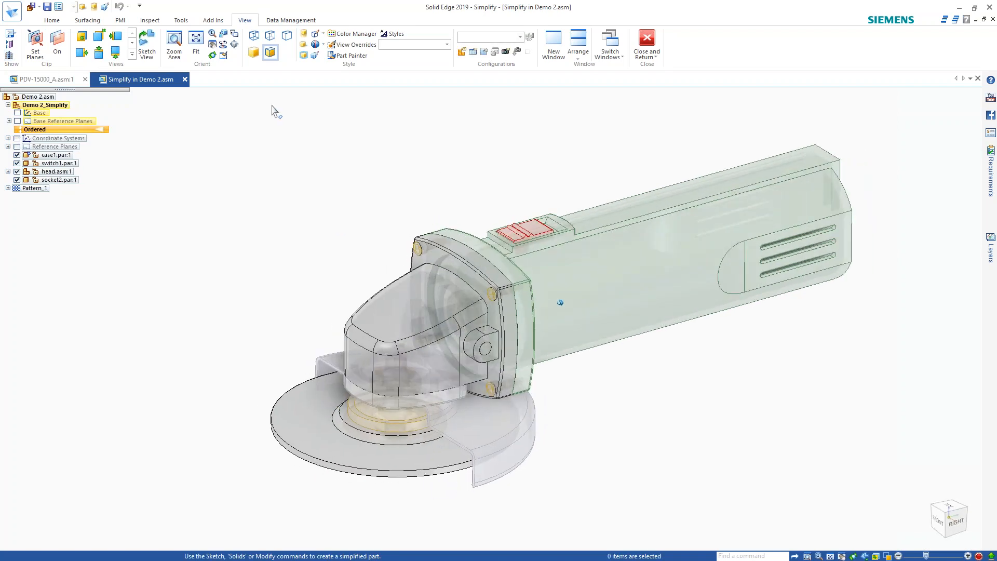
Auto-simplify all grinder components together into a single body.
click(52, 20)
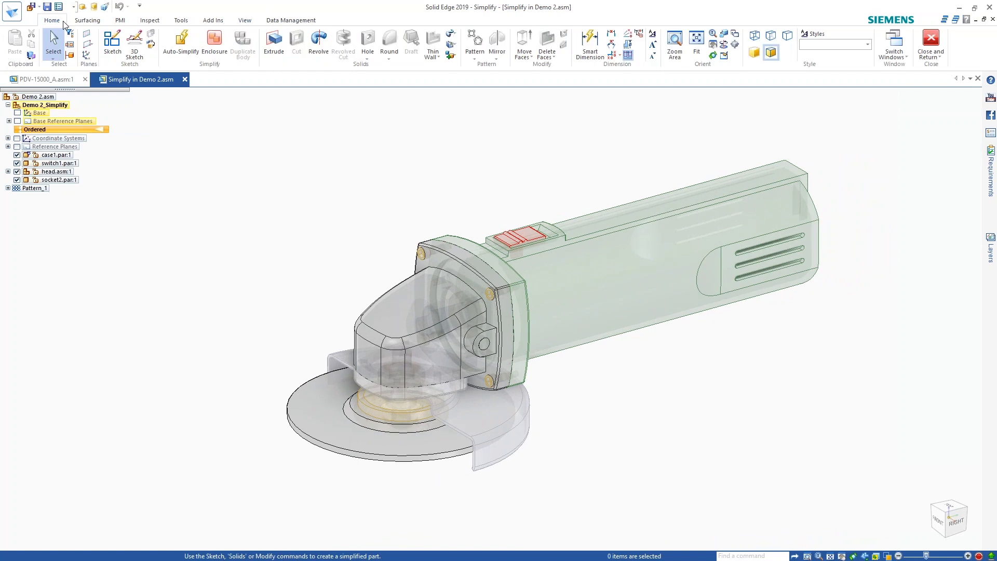
click(195, 52)
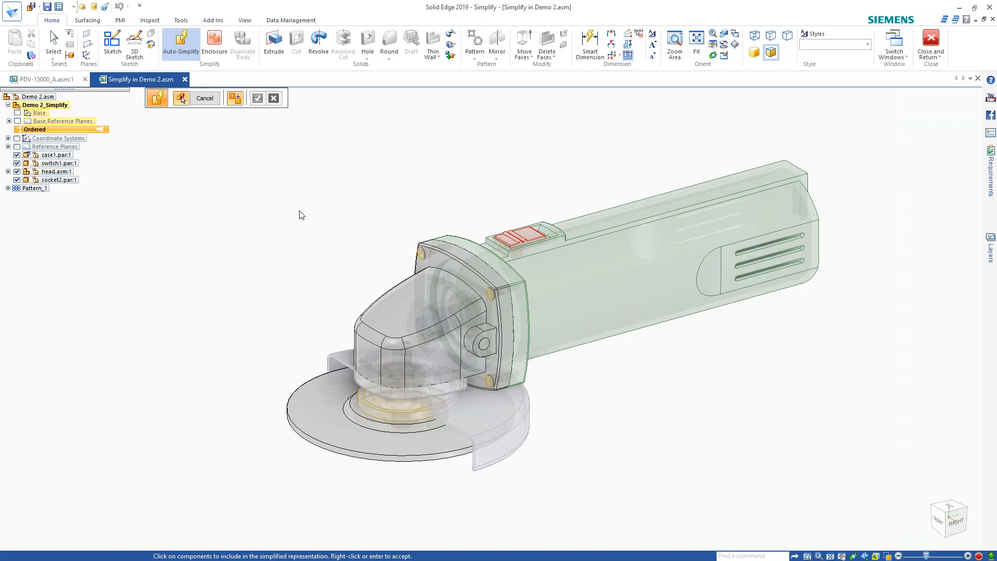
drag(231, 129, 924, 499)
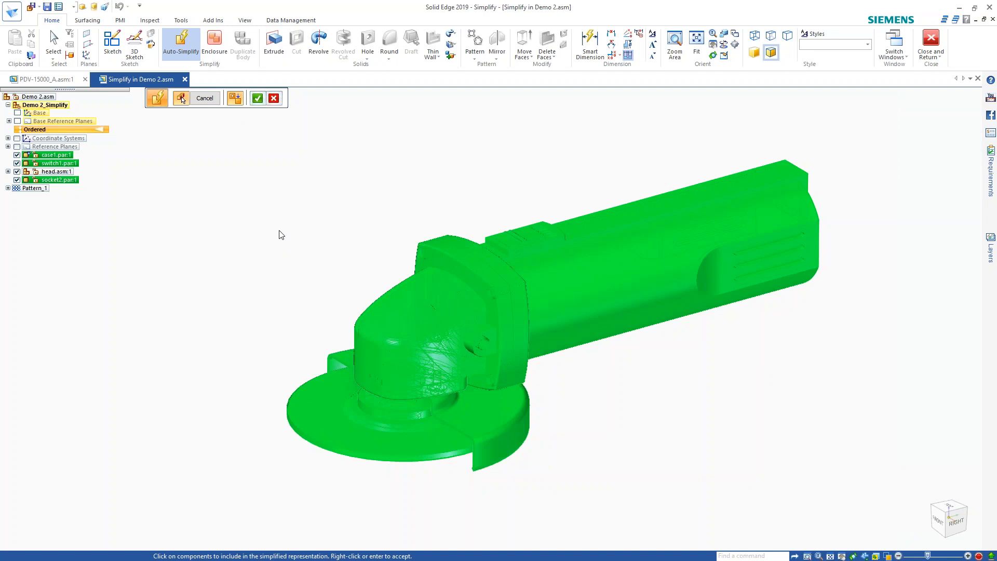
click(257, 100)
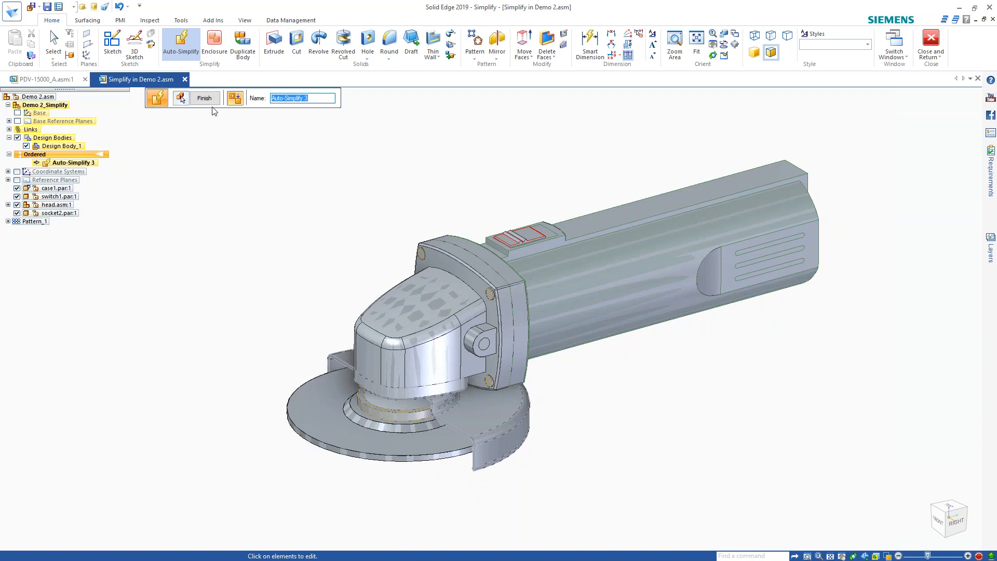
click(213, 102)
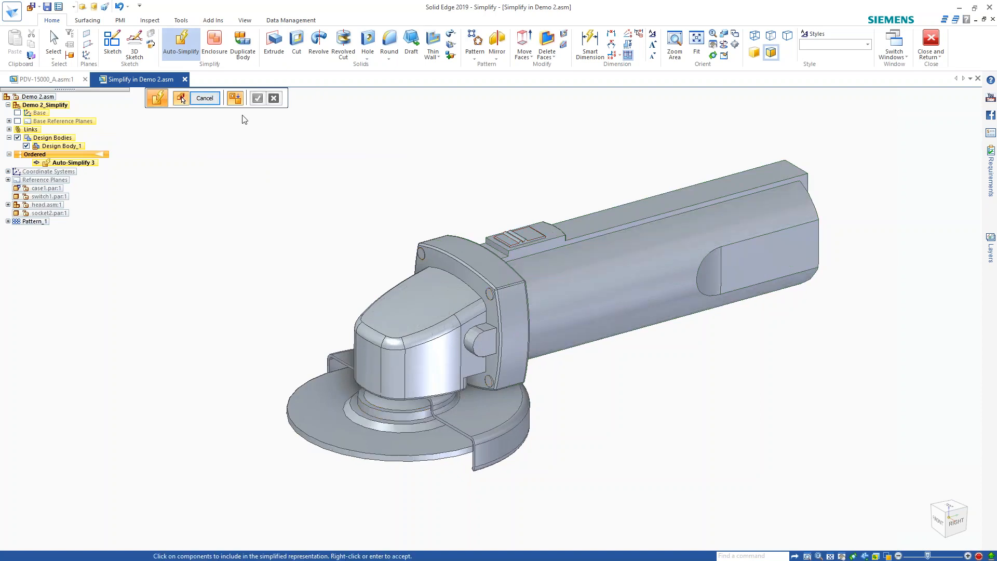
Examine the auto-simplified body's interior with the clipping section, and turn the clipping off.
mouse_move(644, 451)
middle_down()
mouse_move(667, 450)
mouse_move(649, 448)
middle_up()
click(244, 20)
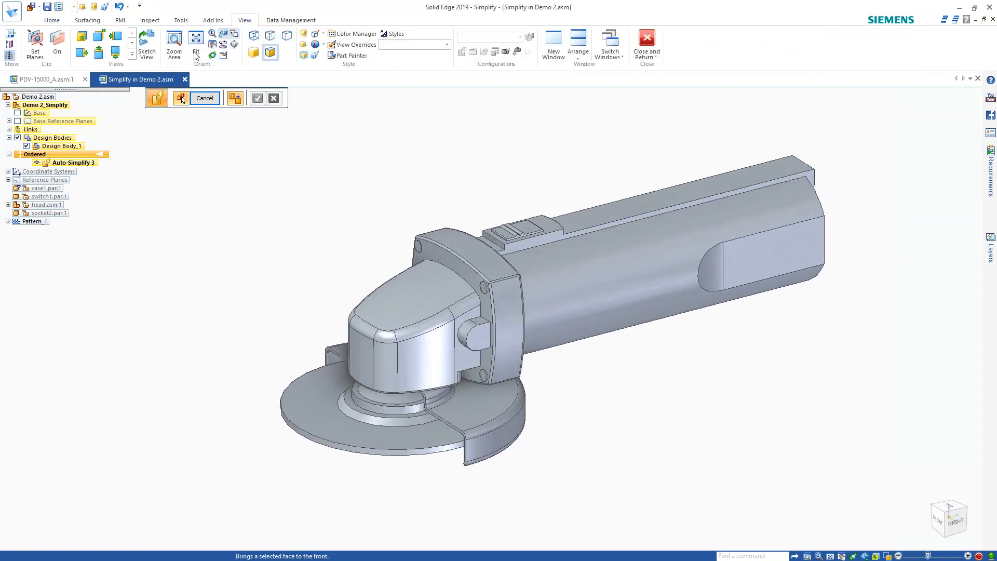
click(60, 52)
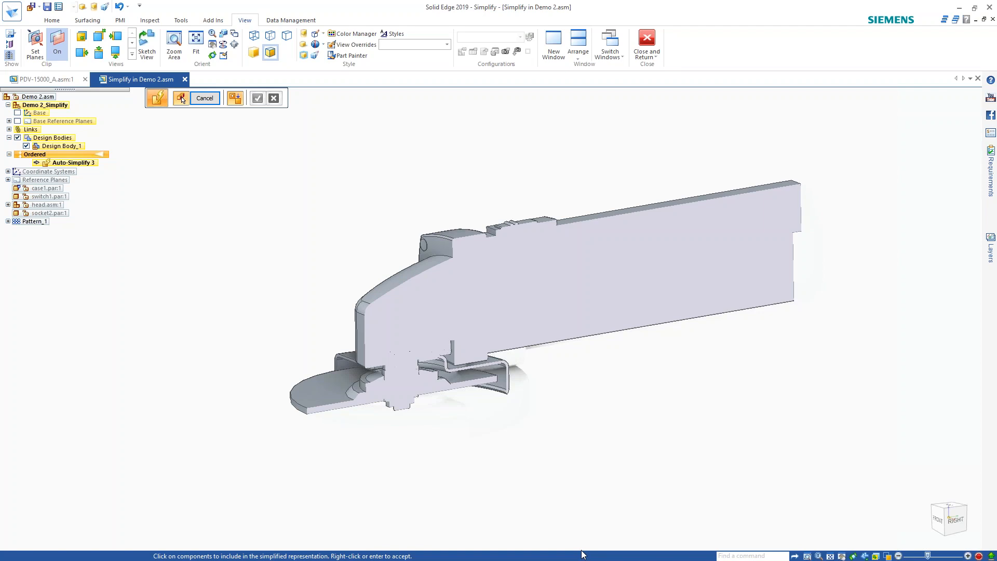
click(57, 44)
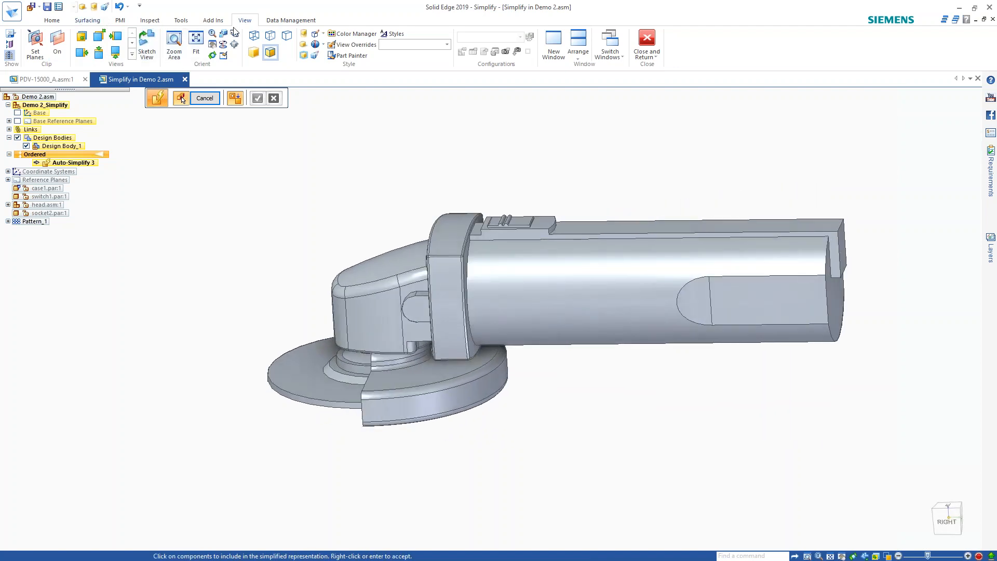
Undo the Auto-Simplify feature of the grinder.
click(52, 20)
click(213, 43)
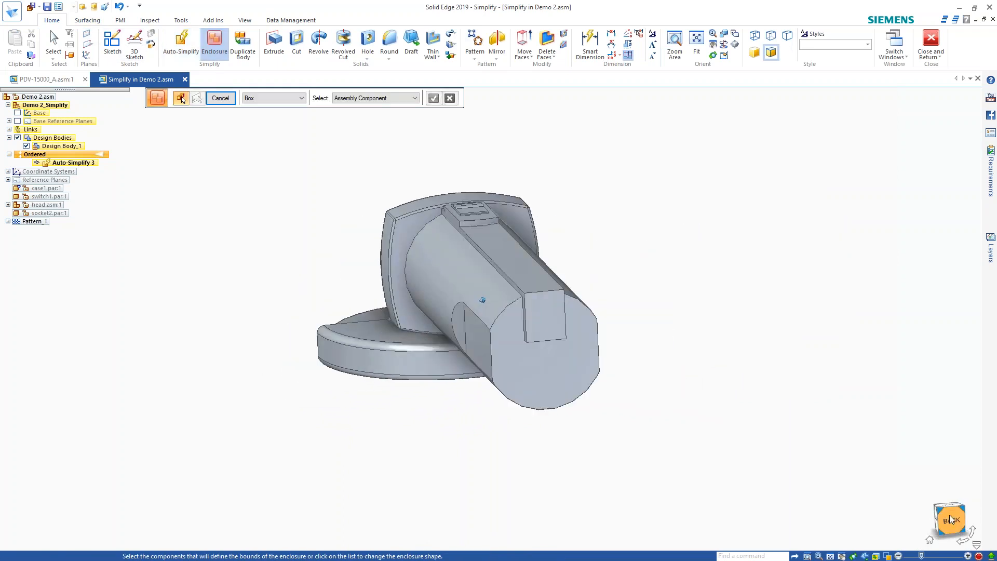
click(952, 519)
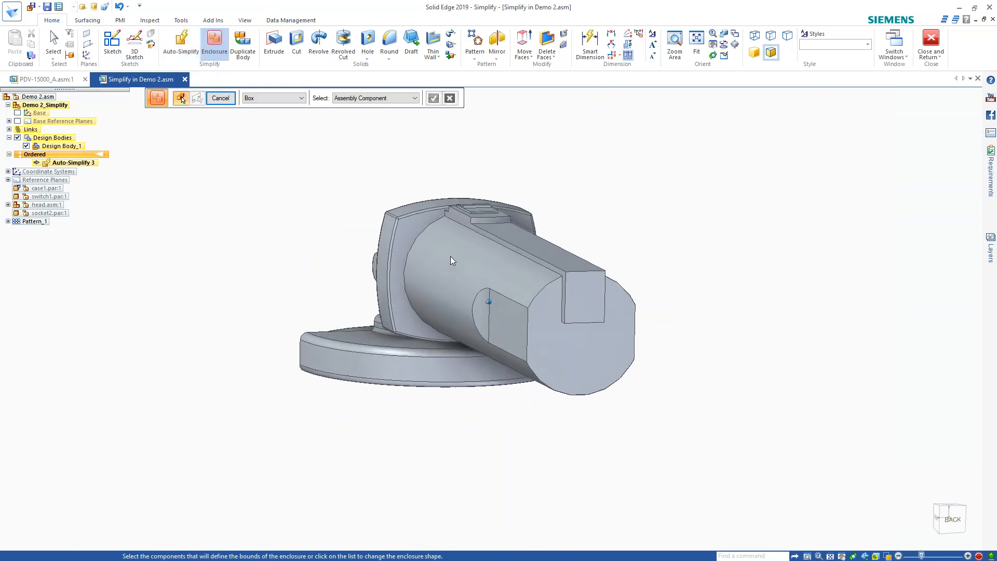
click(299, 98)
click(287, 115)
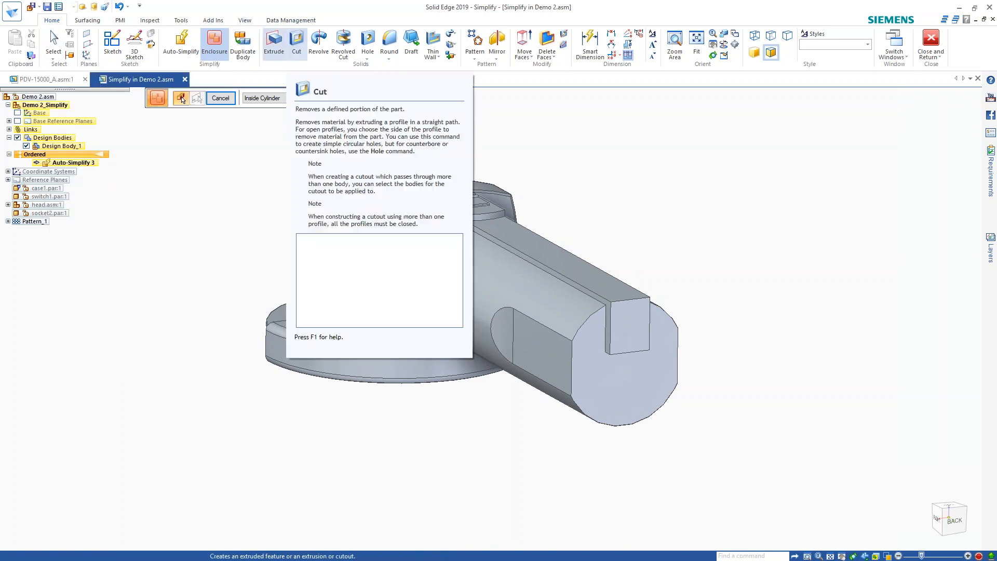
click(120, 8)
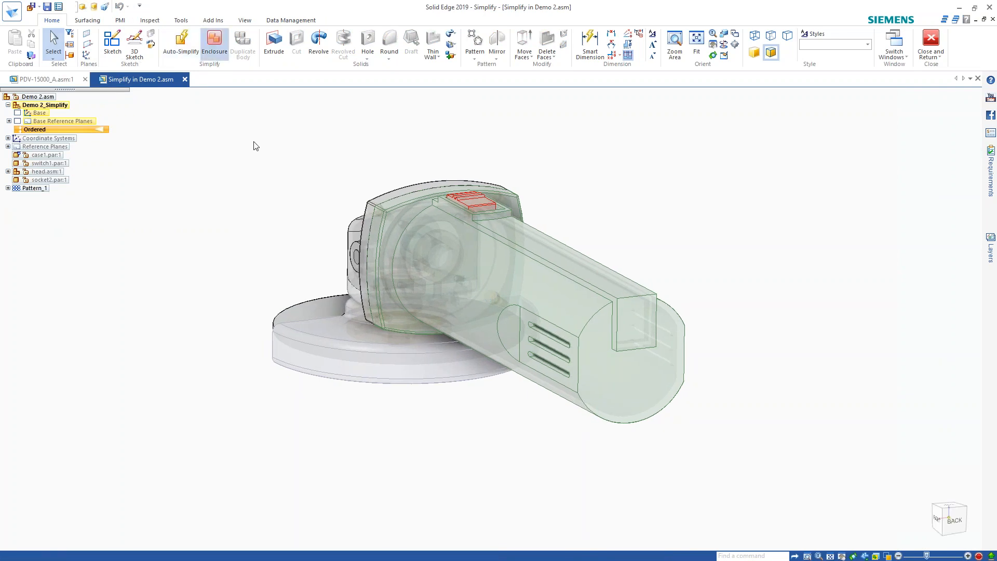
Set the enclosure shape to Outside Cylinder and accept case1.par as the component it encloses.
click(275, 98)
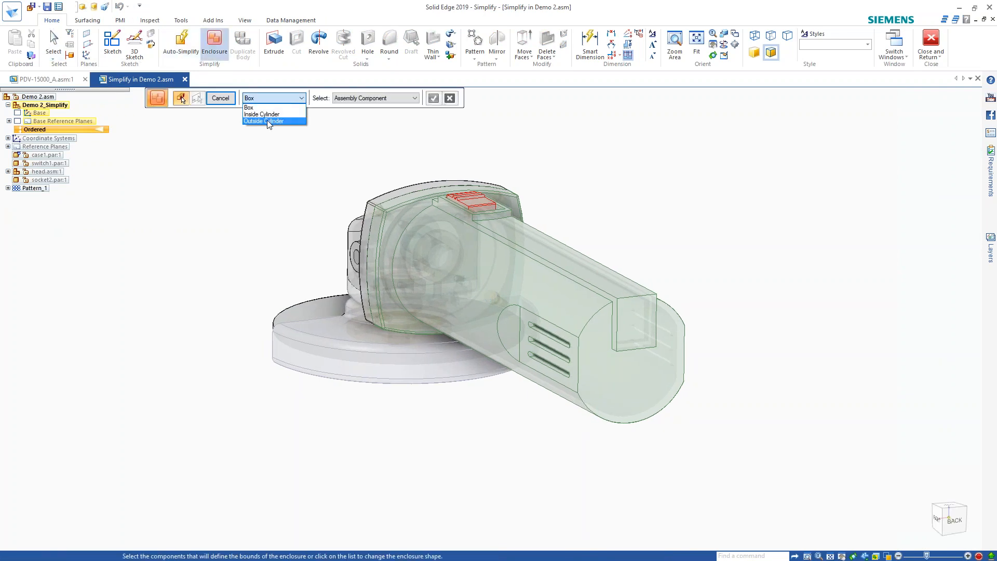
click(267, 120)
click(538, 283)
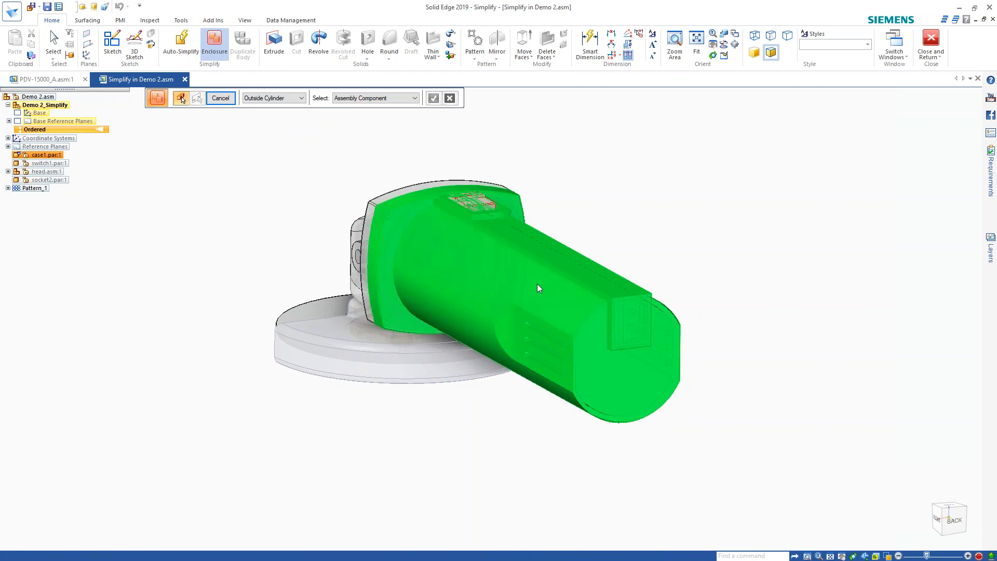
mouse_move(537, 283)
middle_down()
mouse_move(470, 445)
mouse_move(561, 509)
mouse_move(375, 298)
mouse_move(502, 486)
mouse_move(444, 499)
mouse_move(385, 456)
mouse_move(399, 448)
mouse_move(265, 421)
middle_up()
right_click(385, 455)
middle_drag(324, 310, 481, 227)
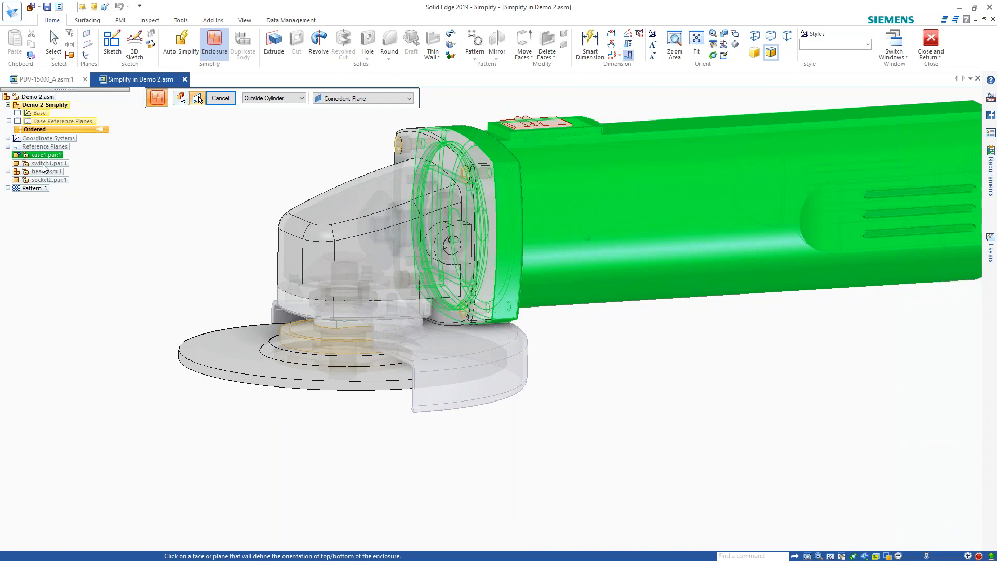
Show the base reference planes and orient the enclosing cylinder's ends to the Right (yz) plane.
click(18, 121)
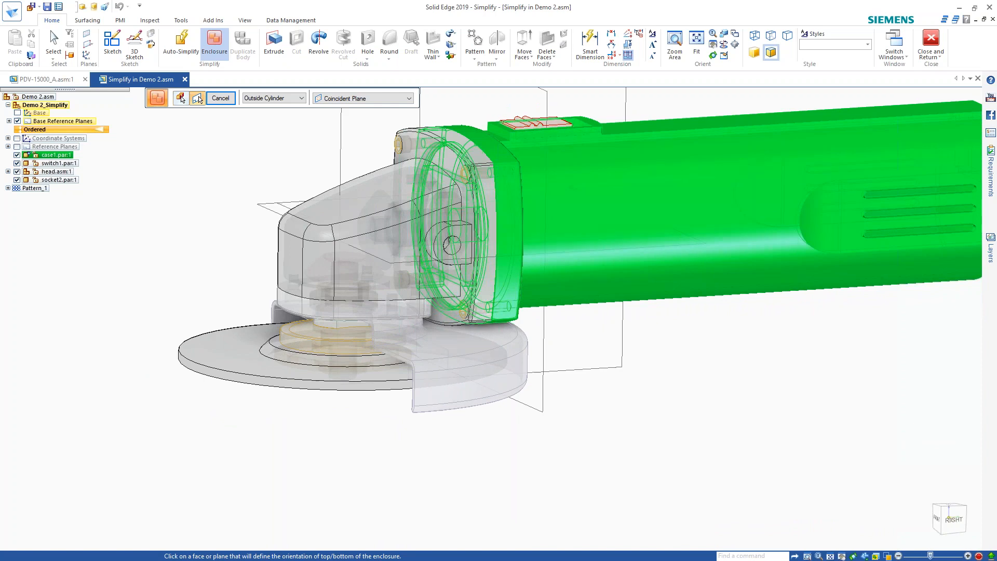
key(ctrl+r)
middle_drag(583, 539, 514, 369)
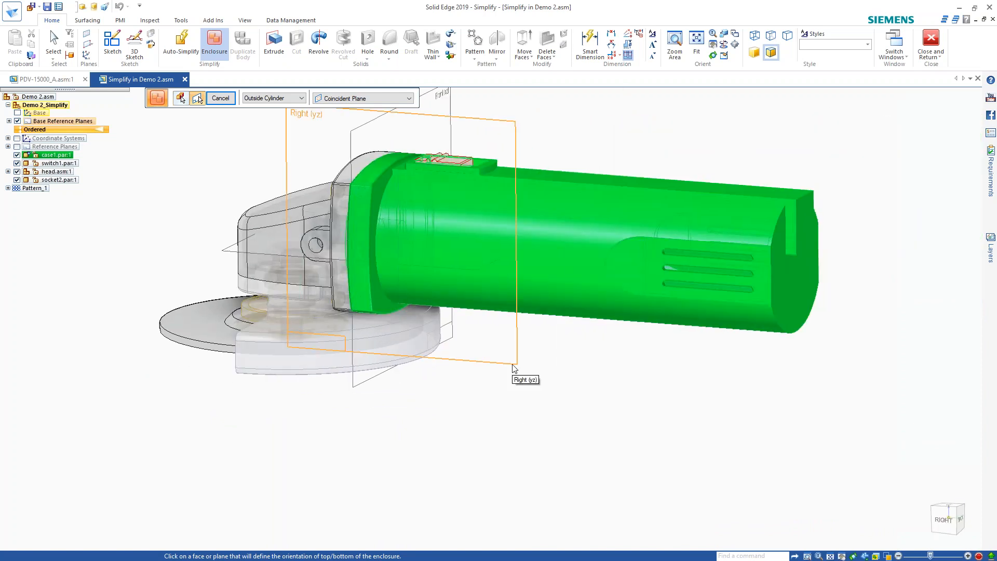
click(513, 369)
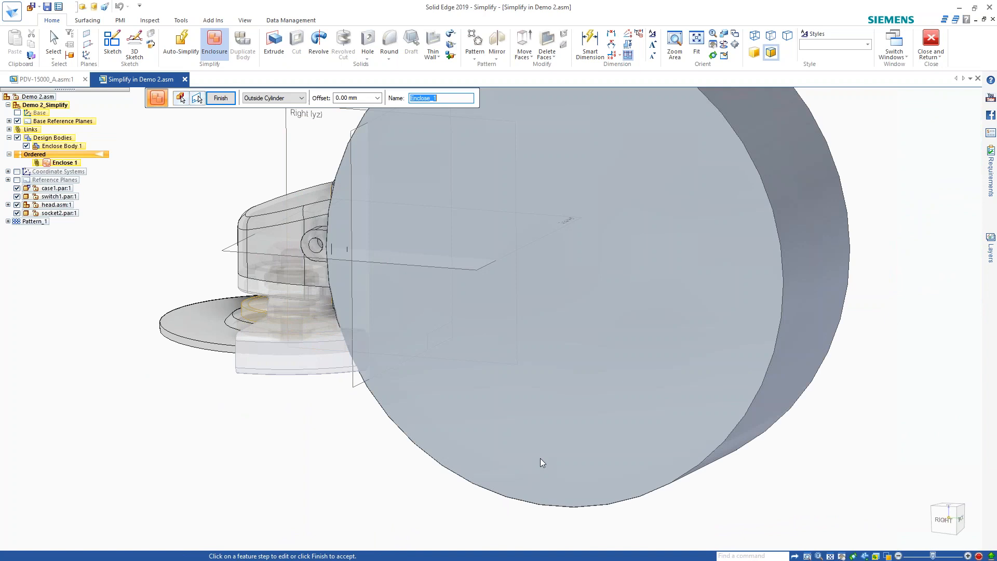
Reorient the enclosing cylinder to the Front (xz) plane so it follows the case, and finish the enclosure.
middle_drag(399, 381, 225, 121)
click(197, 99)
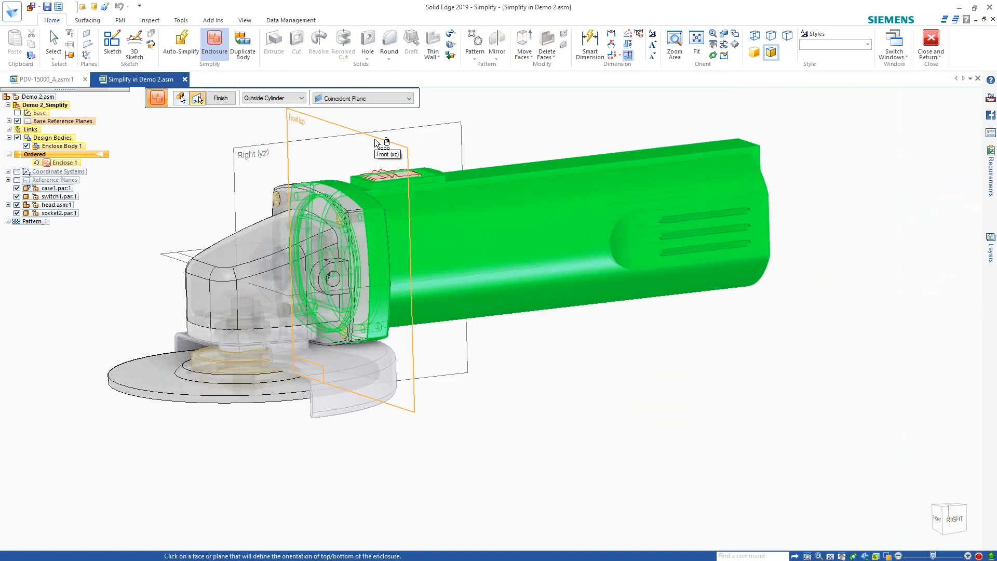
click(401, 148)
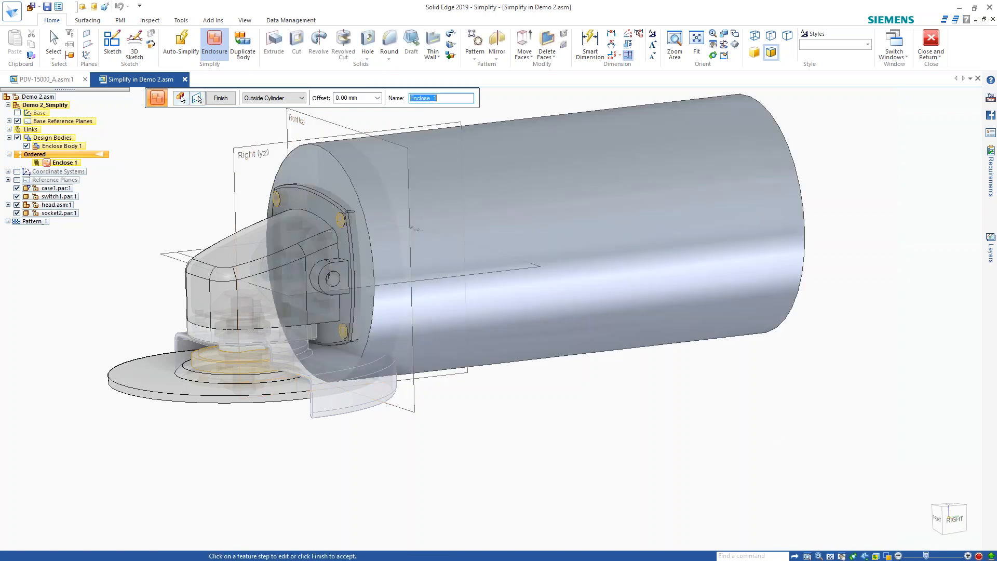
middle_drag(775, 434, 208, 126)
click(221, 99)
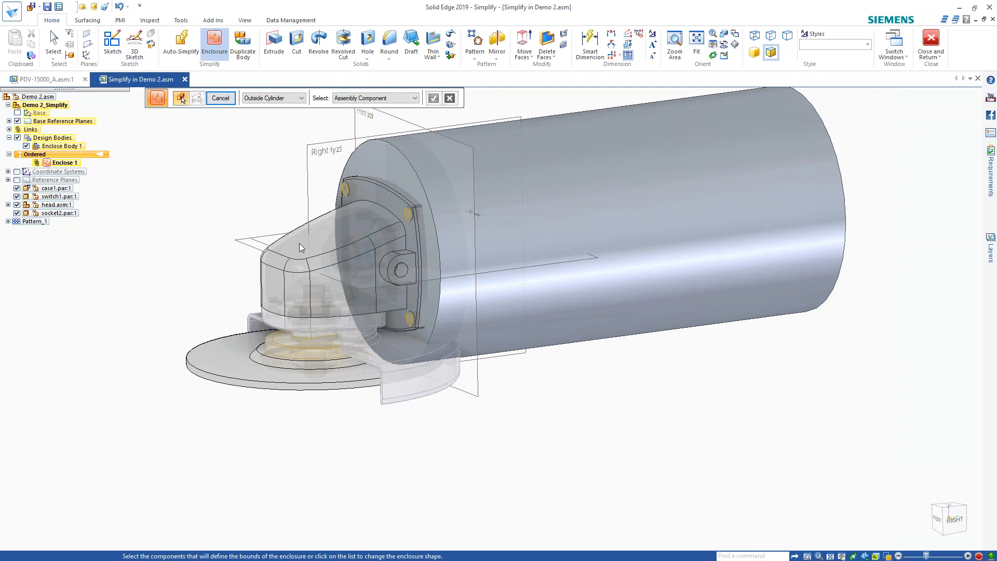
middle_drag(595, 424, 364, 299)
middle_drag(752, 189, 569, 451)
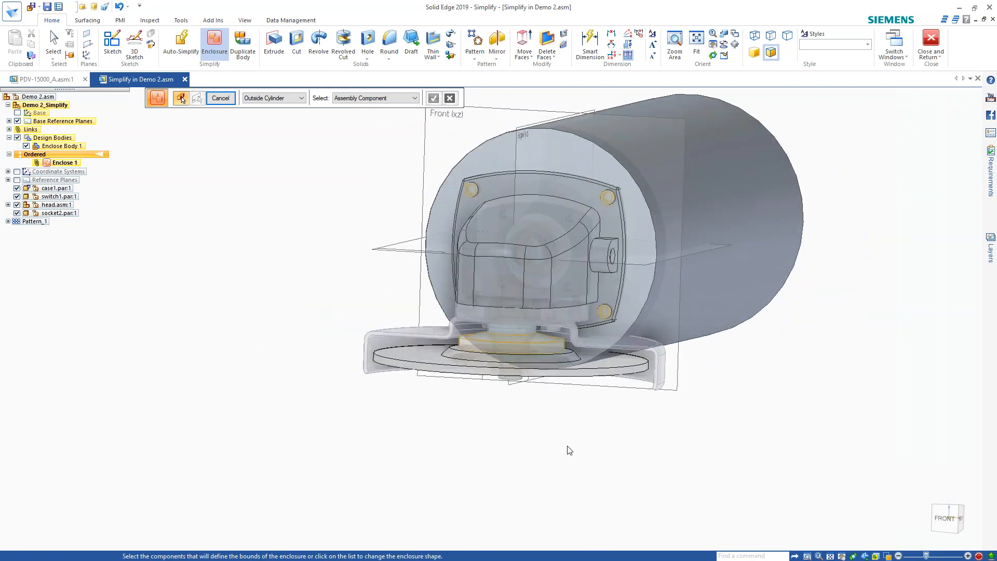
middle_drag(565, 514, 362, 173)
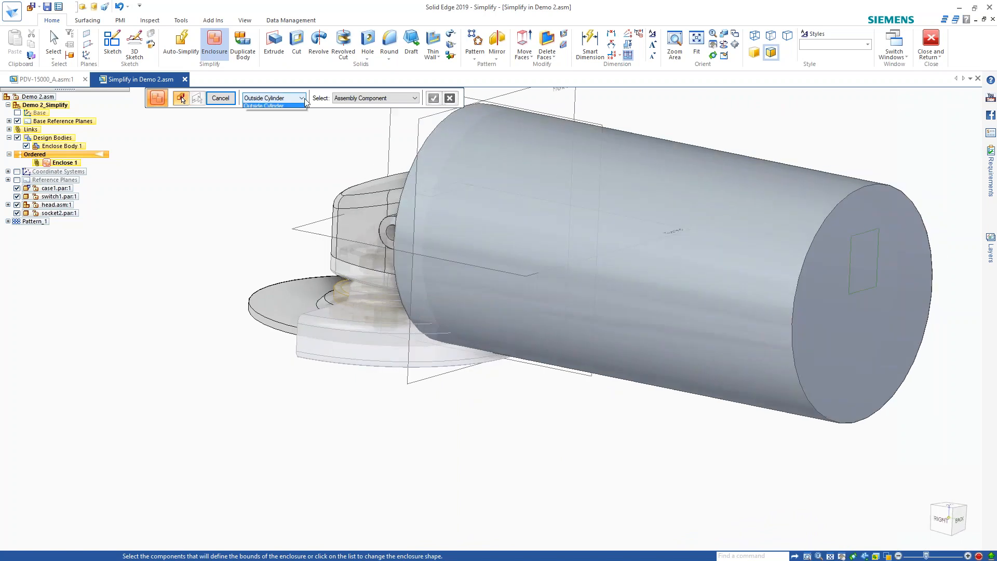
click(274, 97)
click(265, 114)
middle_drag(492, 315, 457, 311)
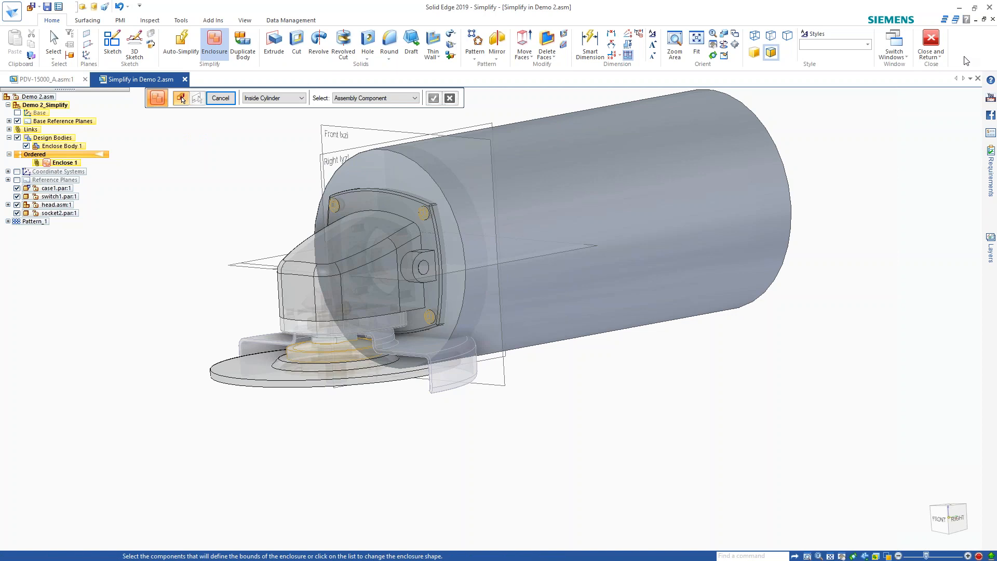
Close the simplified model and return to the Demo 2 assembly.
click(934, 41)
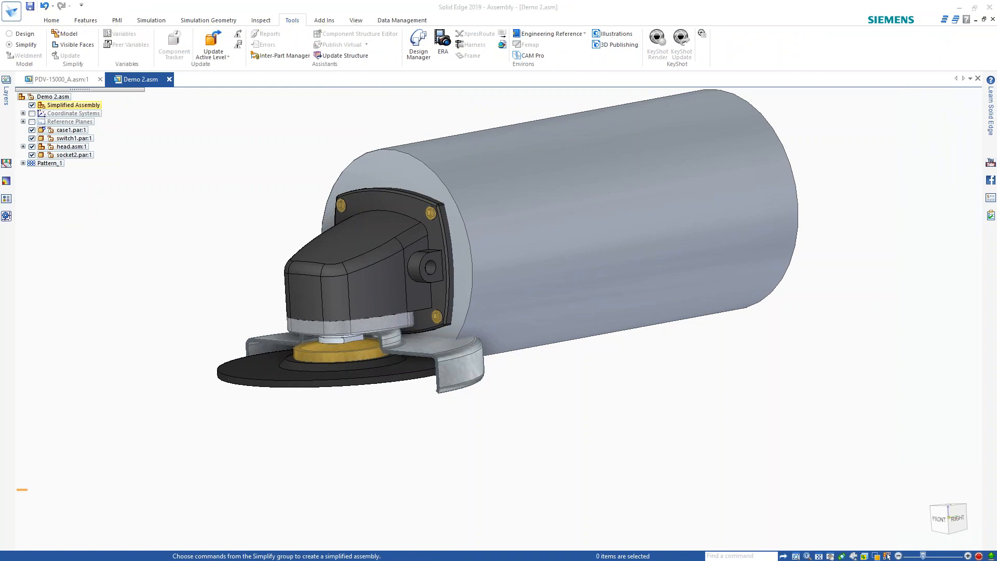
Switch to the presentation and advance from the Assembly – Auto-Simplify slide to the Summary slide.
key(super+Tab)
click(426, 152)
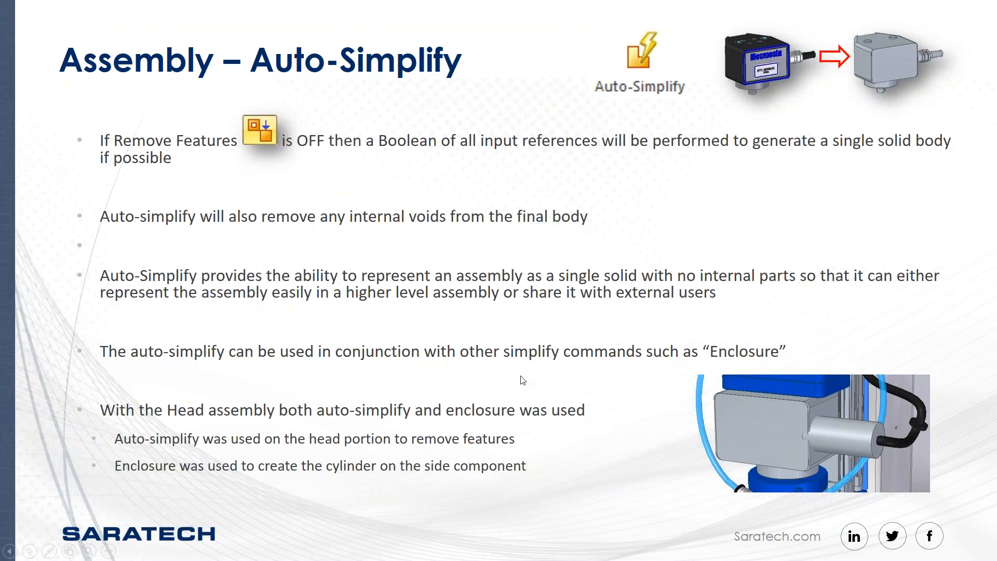
click(512, 366)
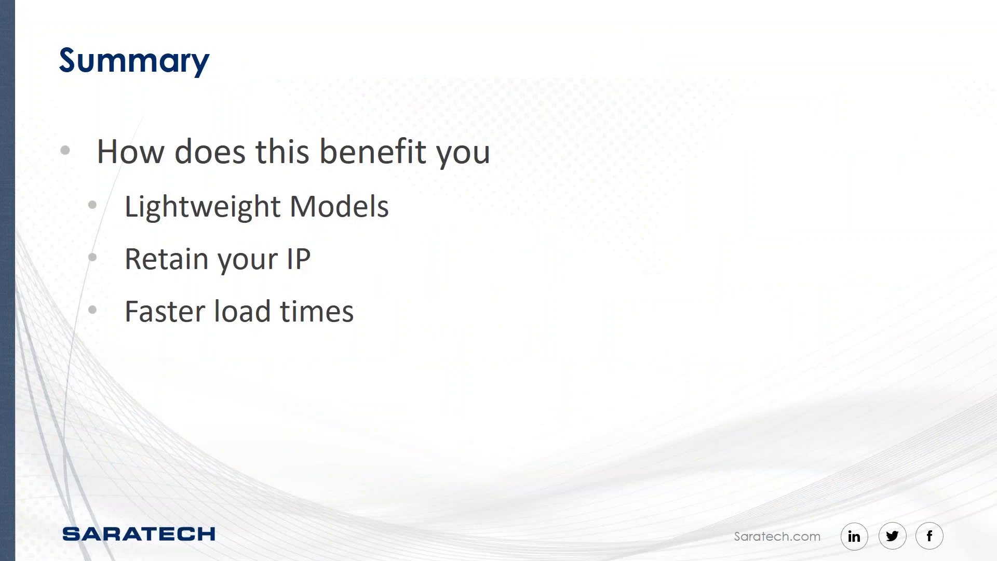